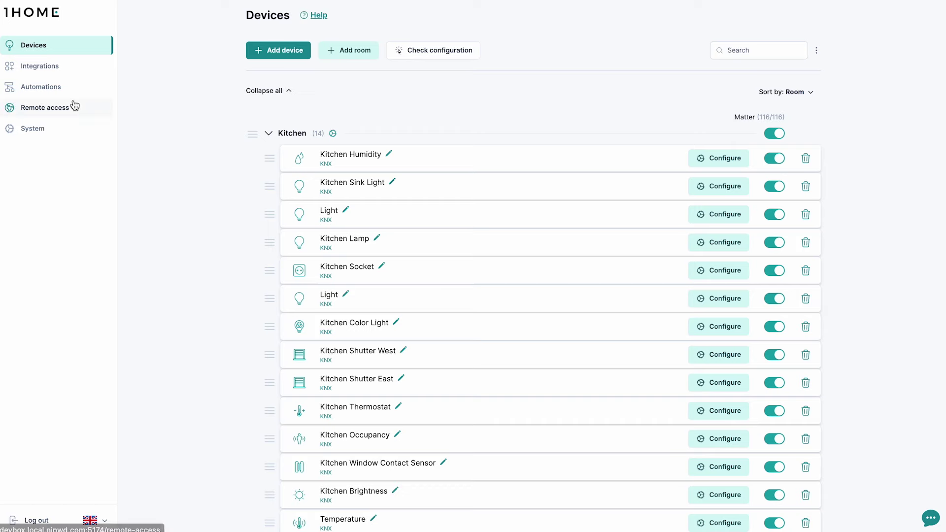
- Create a new automation named 'Away' with the description 'When last person leaves home'
click(58, 92)
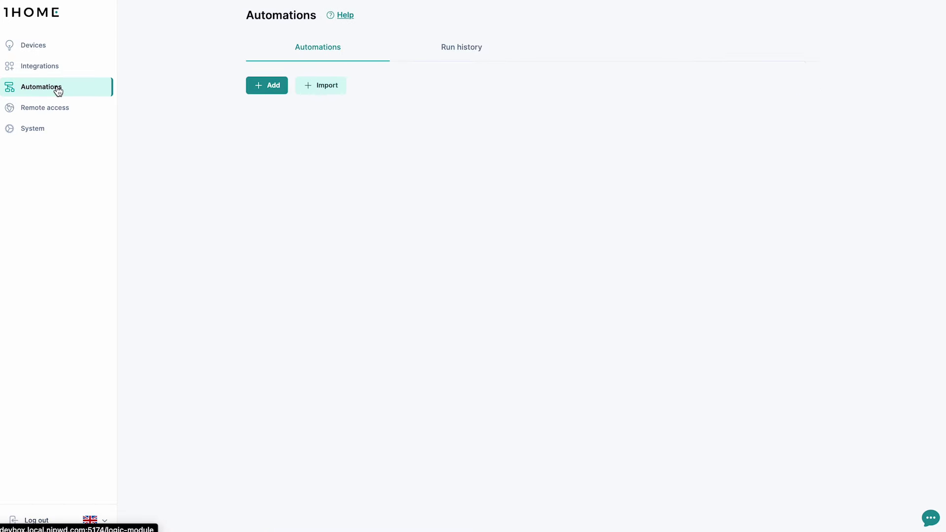
click(270, 88)
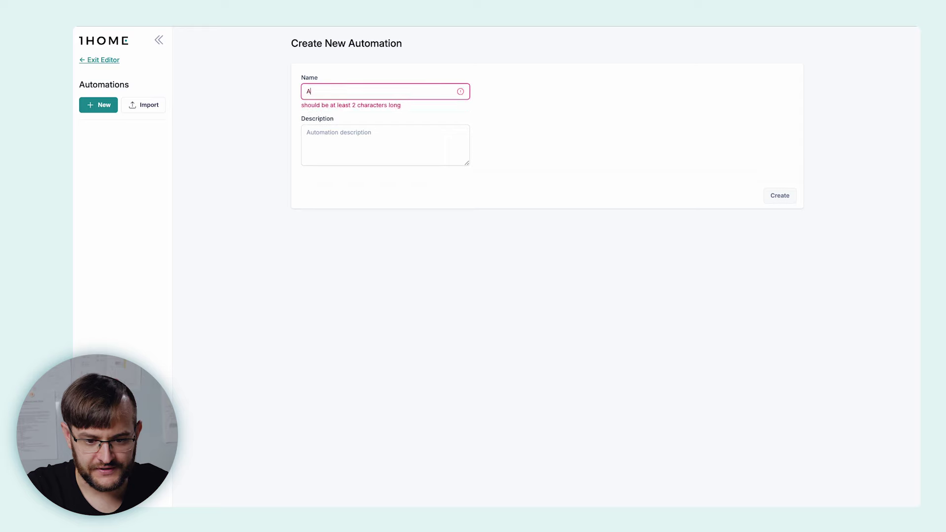
text(way)
click(344, 133)
text(When last person leaves home)
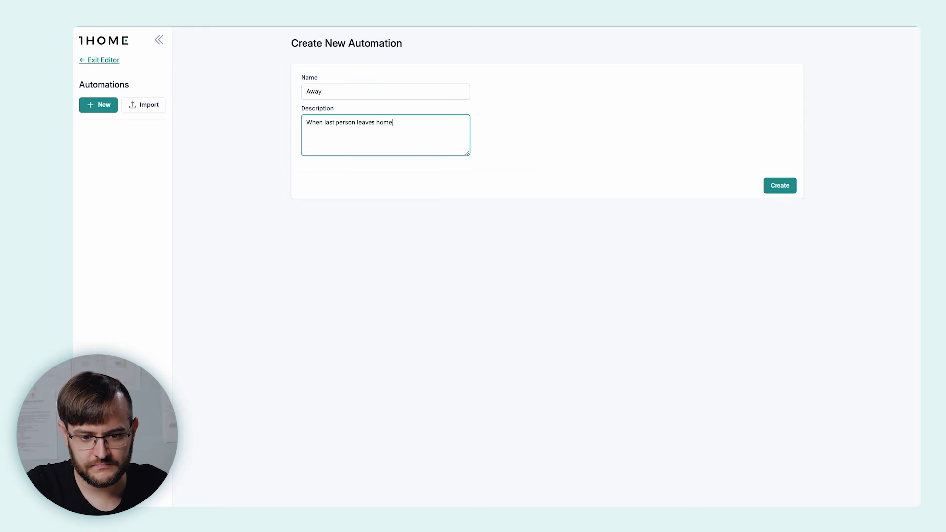
click(779, 186)
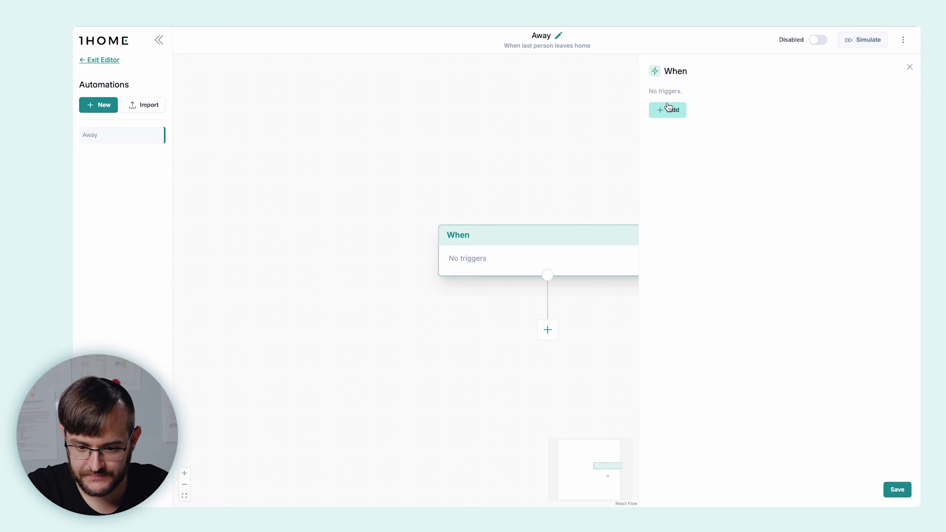
- Set the trigger to a KNX group address telegram on the KNX TP bus, datapoint 1.002 Bool
click(669, 108)
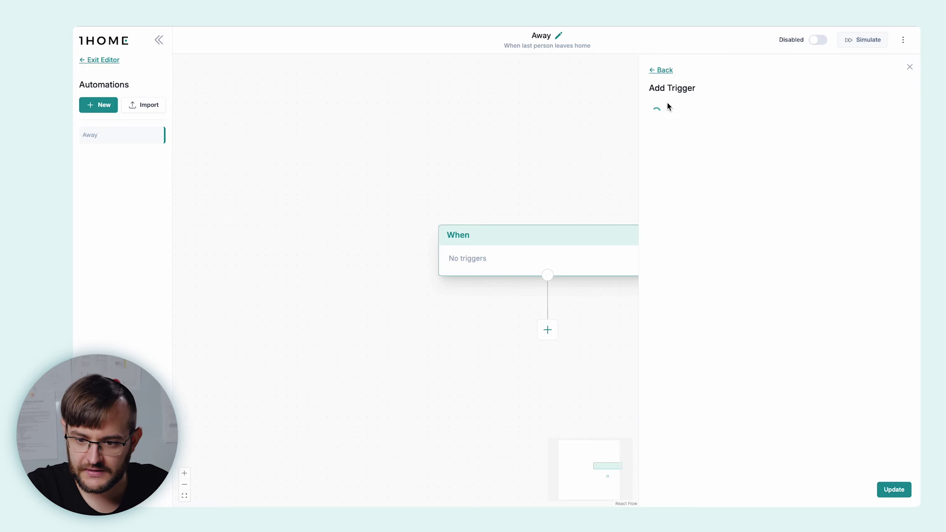
click(686, 124)
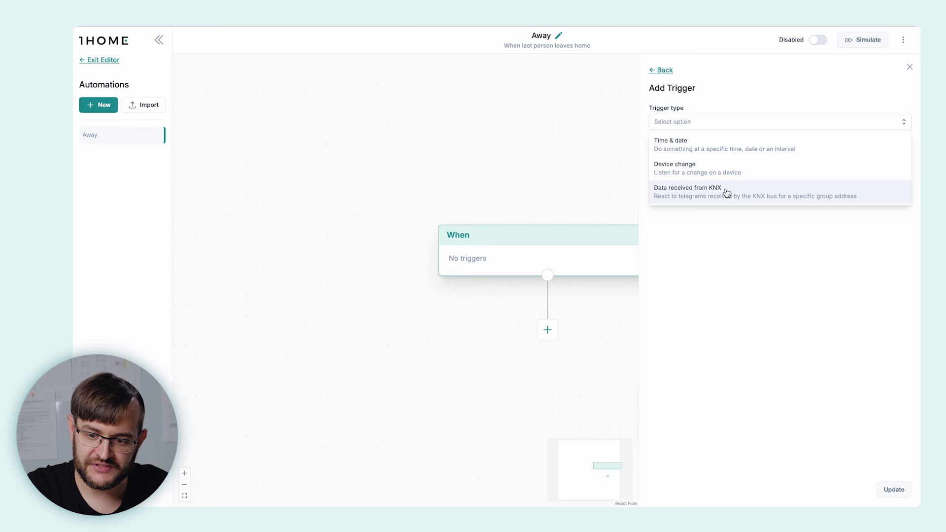
click(726, 192)
click(717, 155)
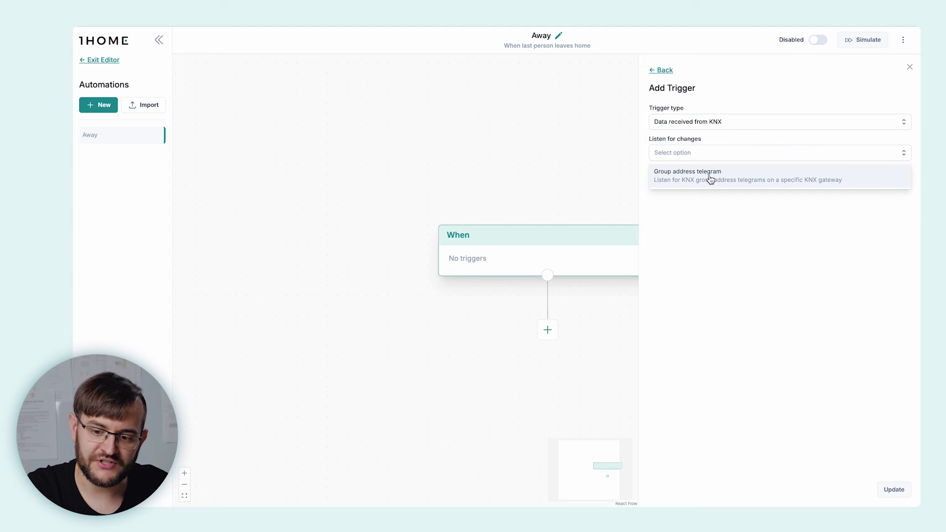
click(710, 176)
click(695, 192)
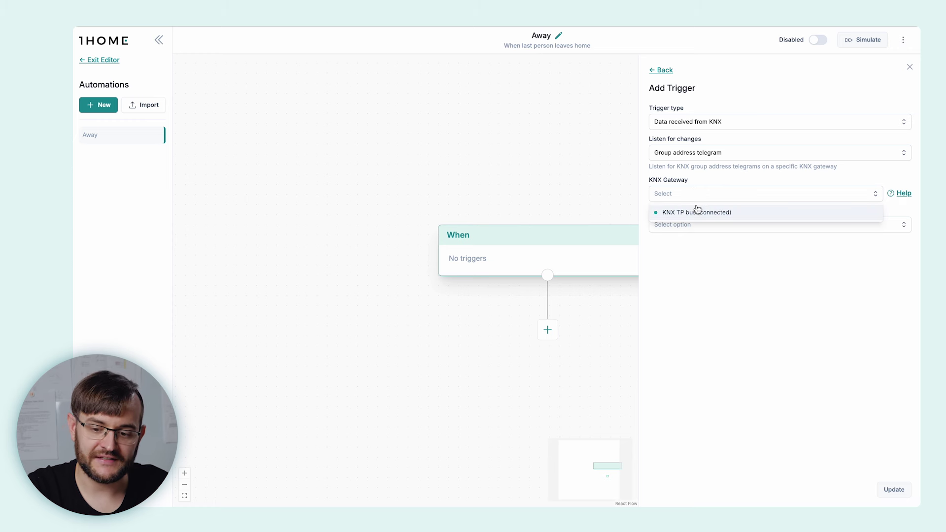
click(693, 213)
click(692, 226)
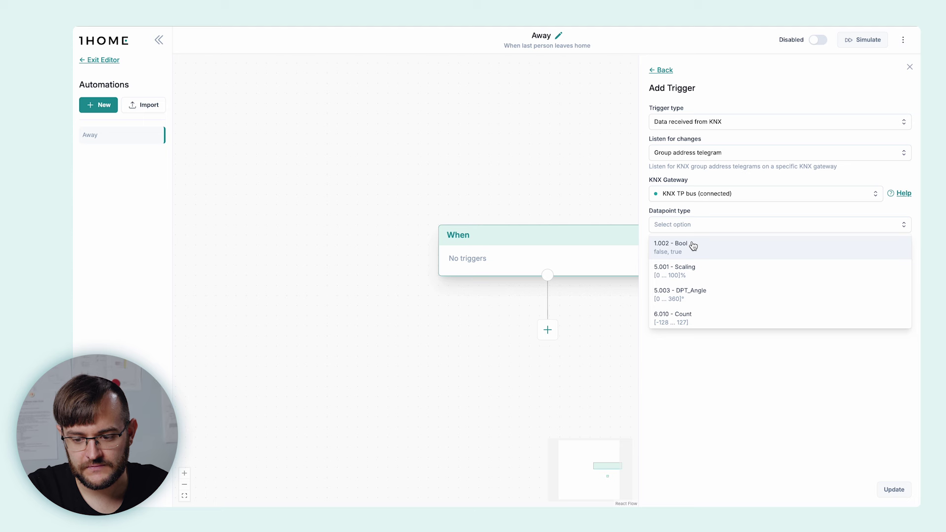
click(692, 245)
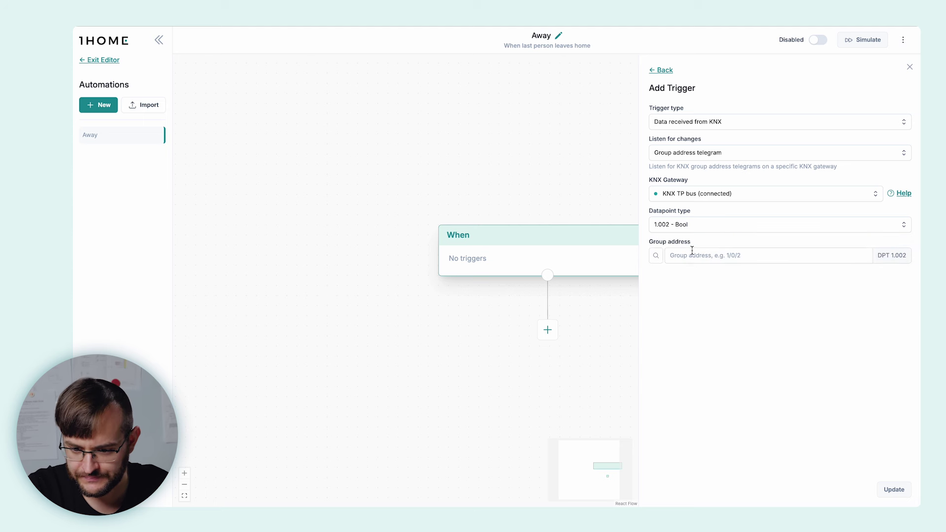
- Choose group address 0/0/1 Away scene and save the trigger
click(656, 256)
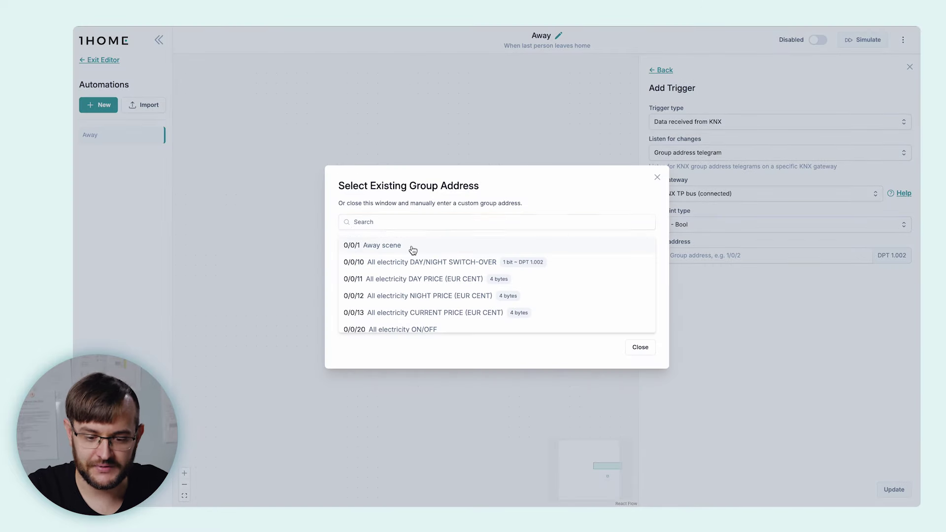
click(412, 249)
click(895, 490)
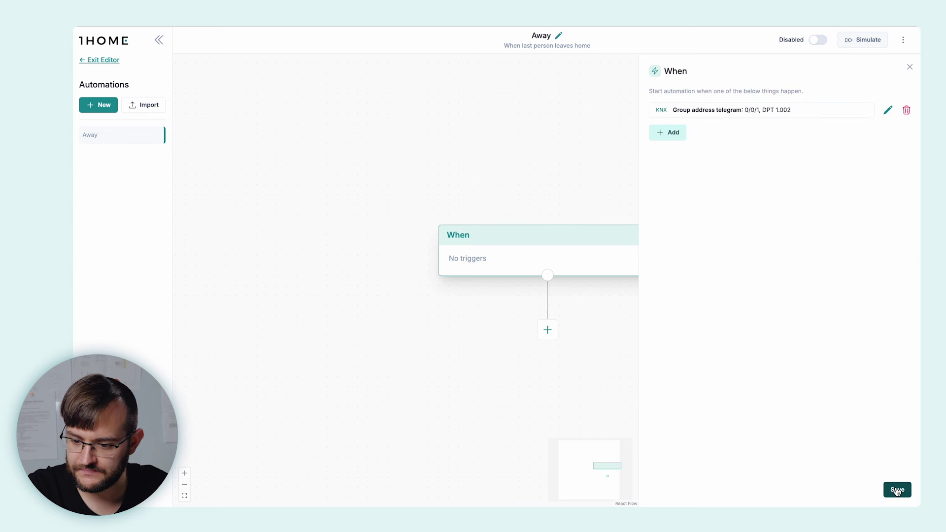
click(896, 489)
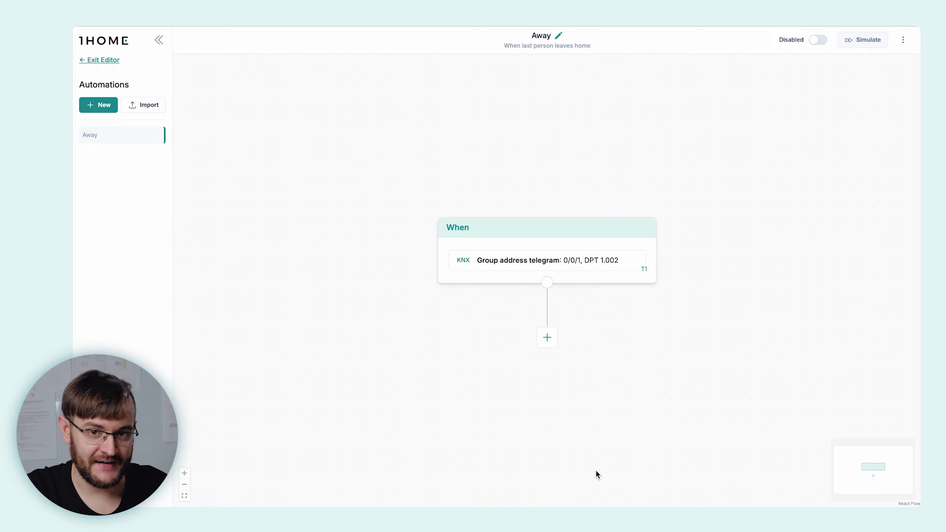
- Add an Actions block after the KNX trigger
click(546, 338)
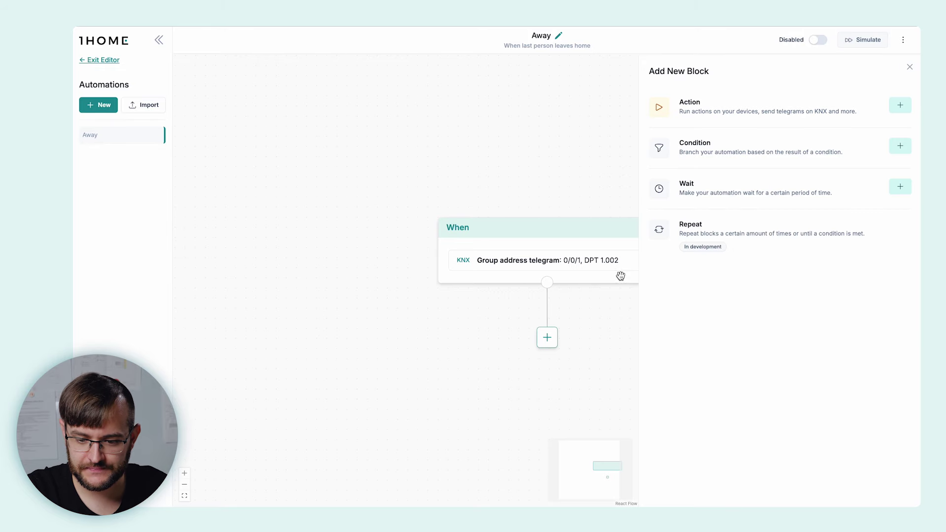
click(899, 105)
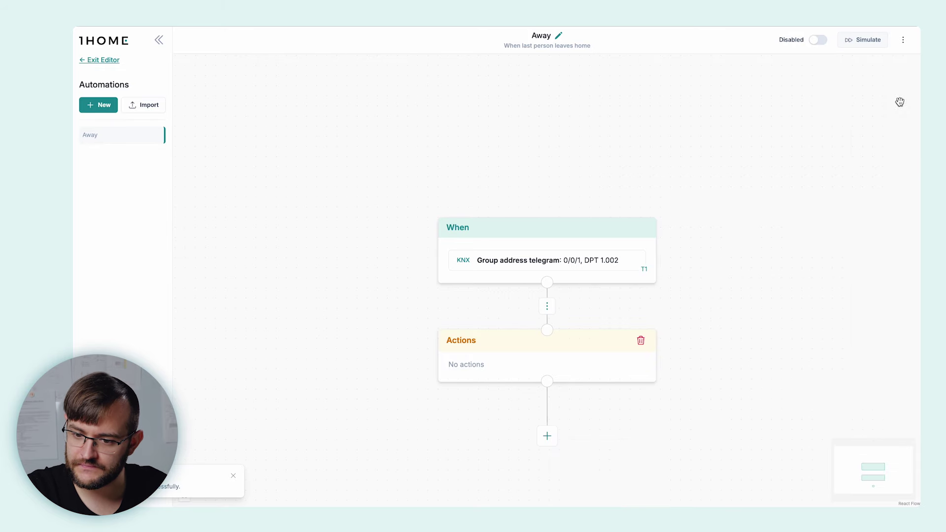
click(593, 334)
drag(591, 363, 473, 278)
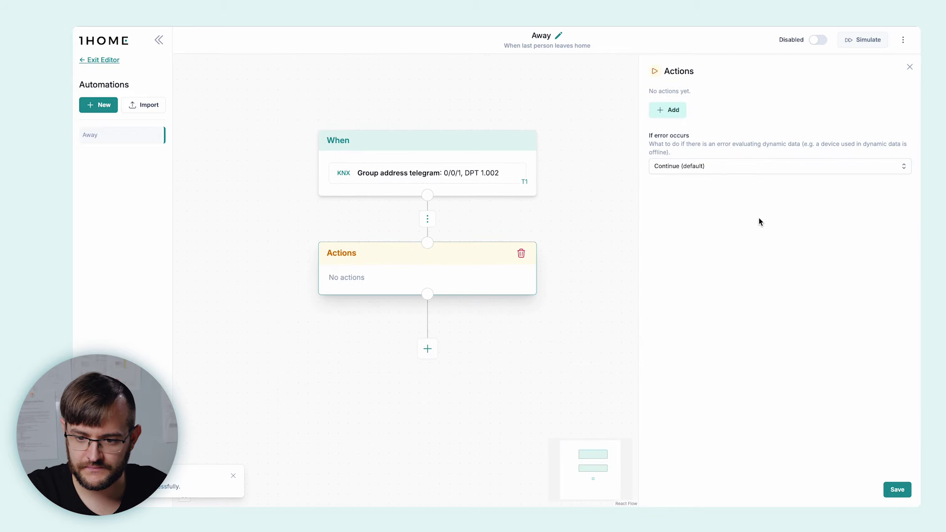
- Add a Change device state action switching General > All lights On/off to false
click(673, 109)
click(674, 122)
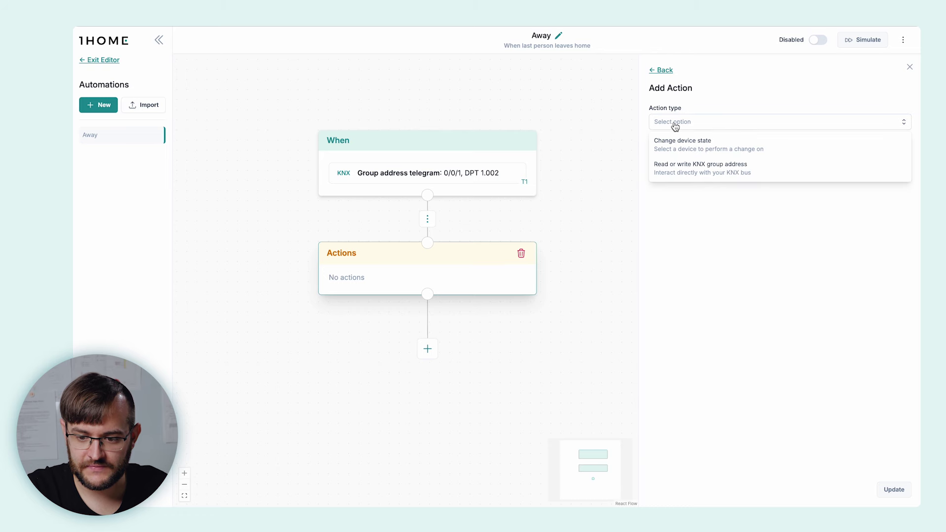
click(691, 143)
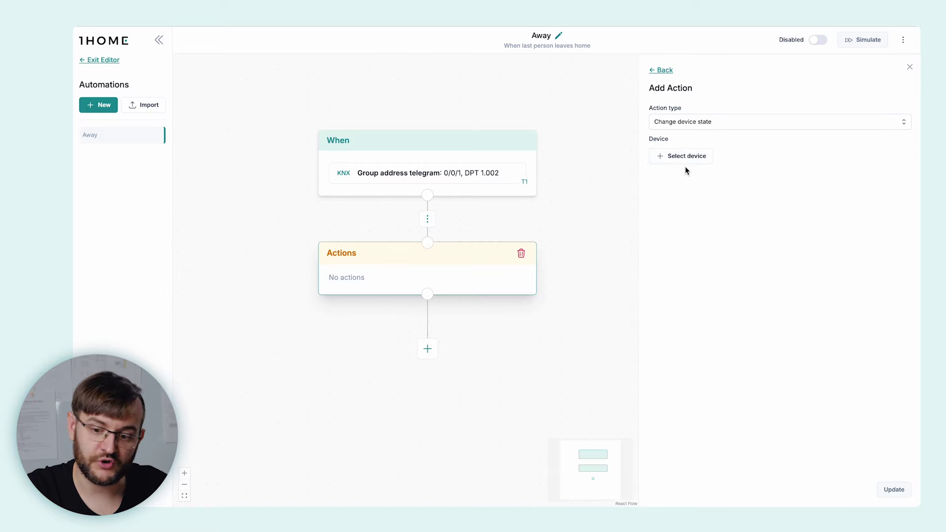
click(686, 158)
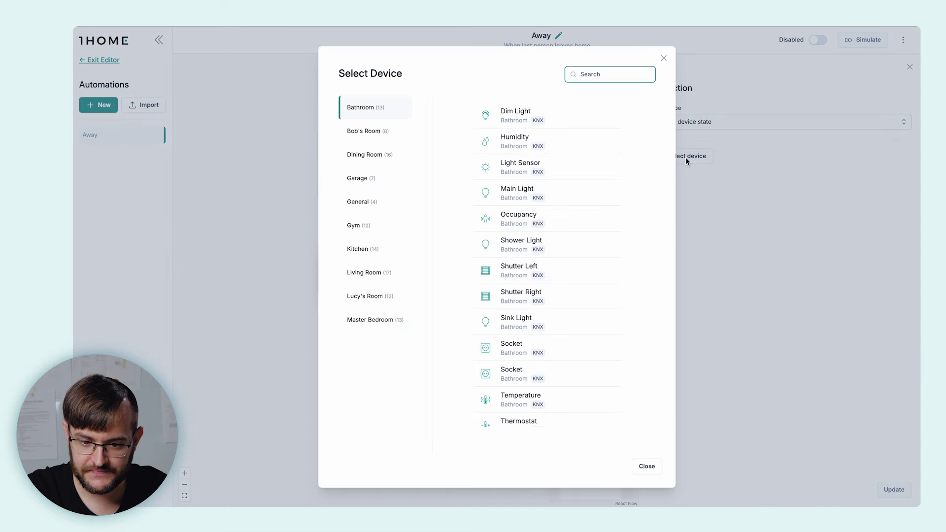
click(372, 203)
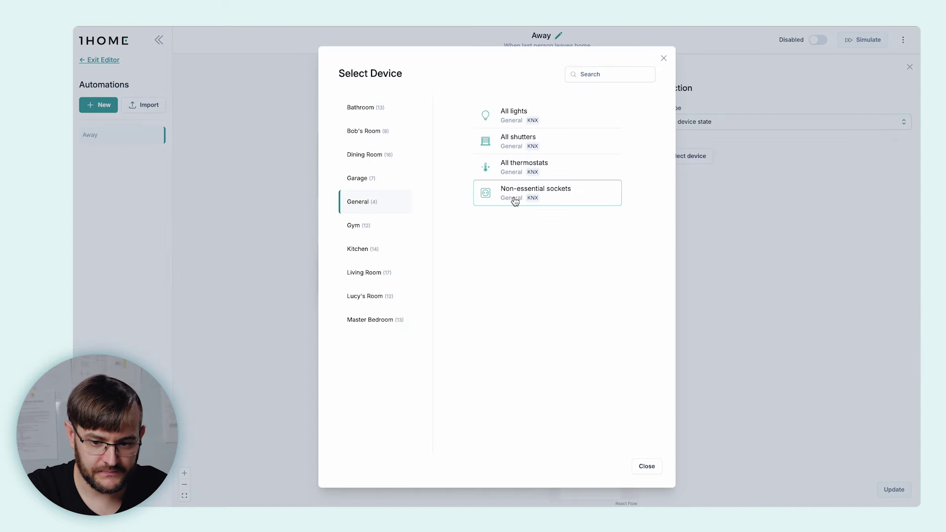
click(522, 123)
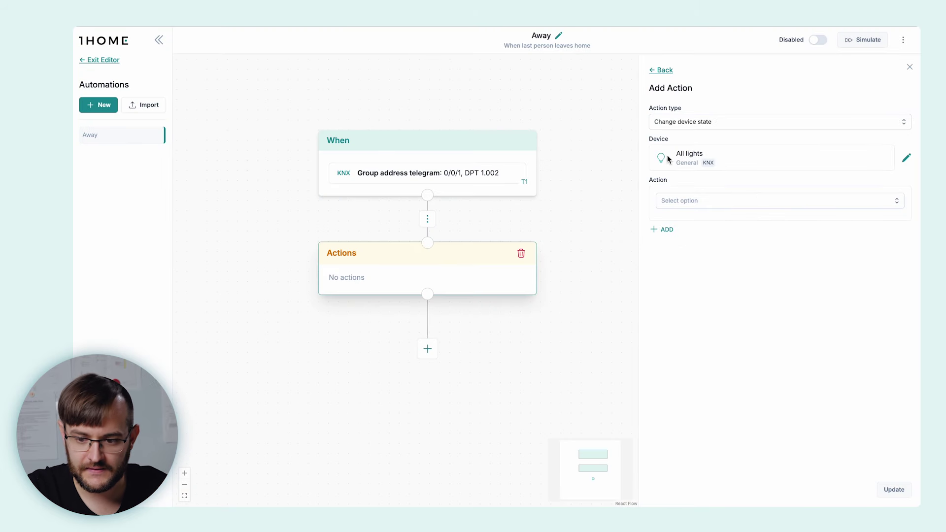
click(759, 205)
click(740, 223)
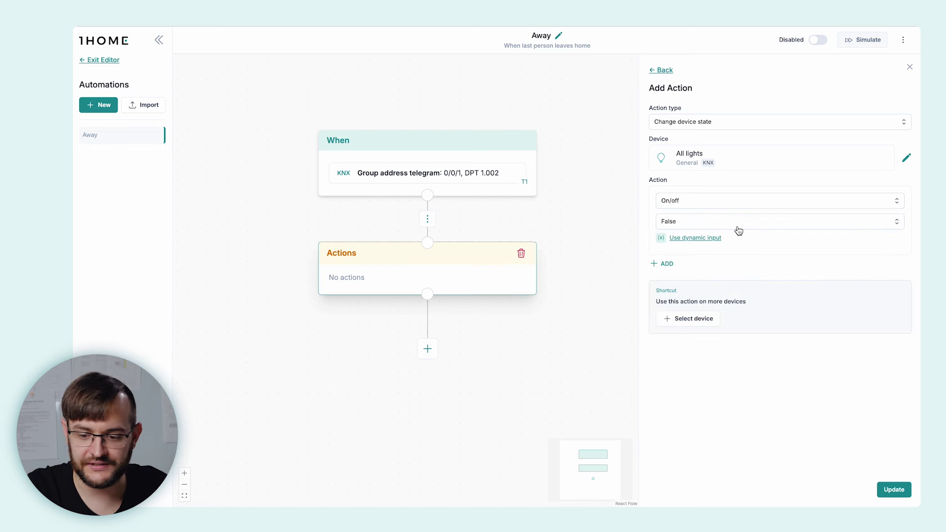
- Apply the same off action to the Non-essential sockets and save the block
click(693, 318)
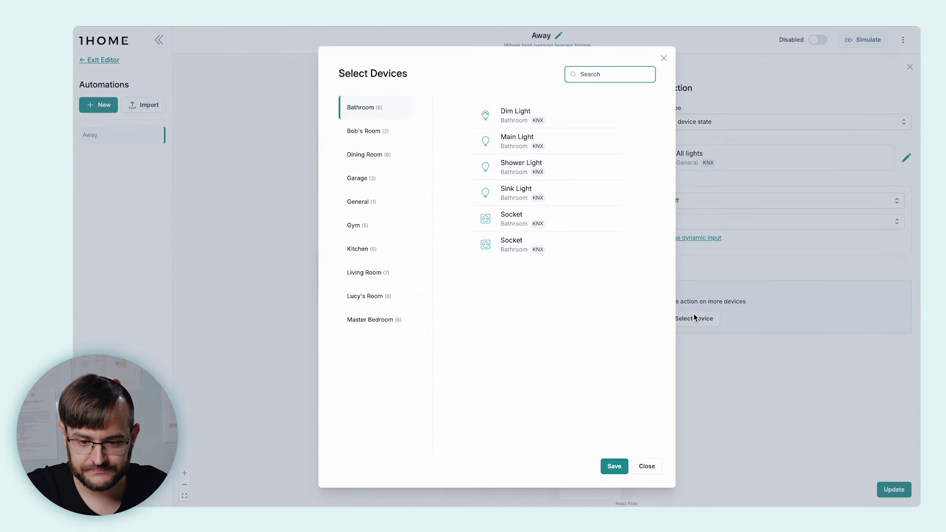
click(367, 204)
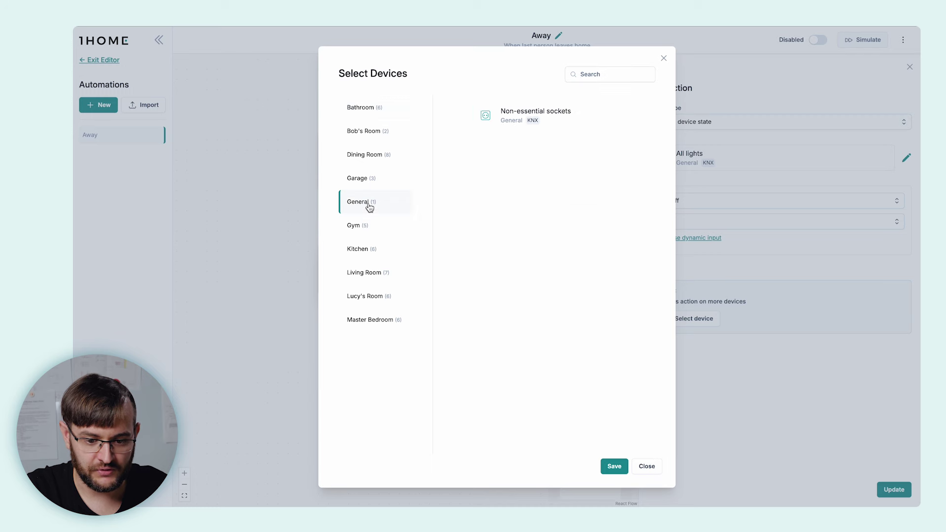
click(553, 120)
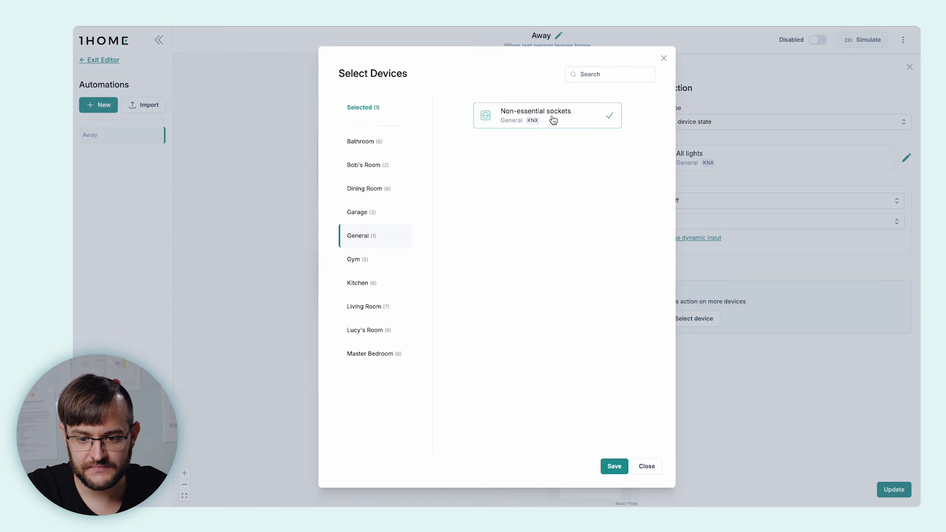
click(614, 466)
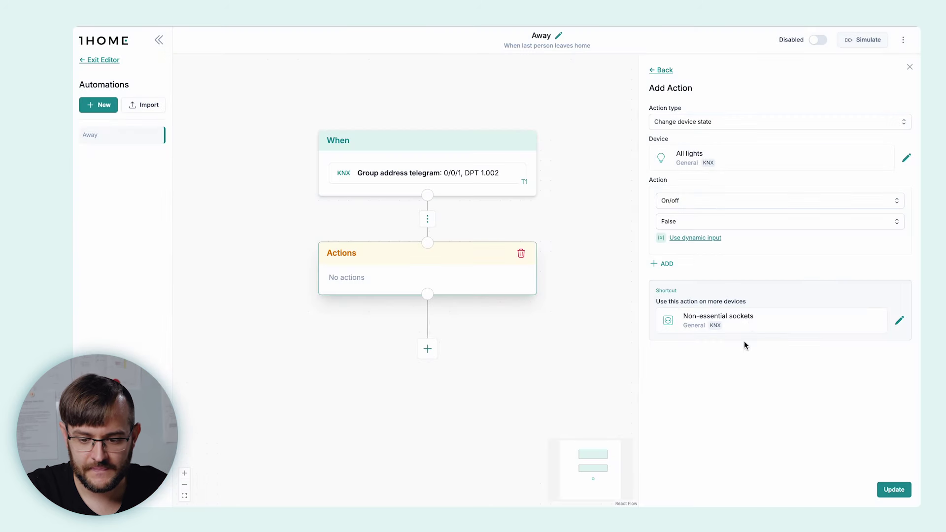
click(890, 488)
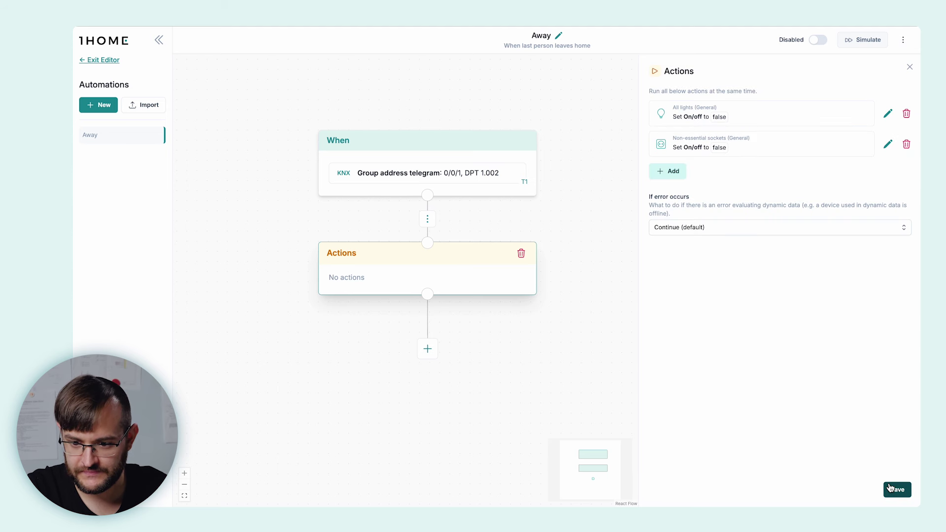
click(890, 487)
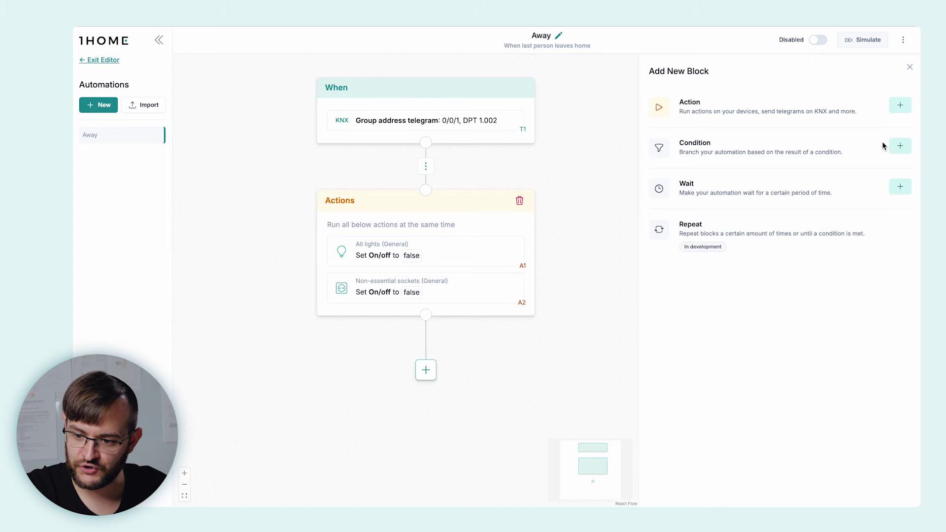
- Add a Condition block after the lights and sockets off actions
click(900, 146)
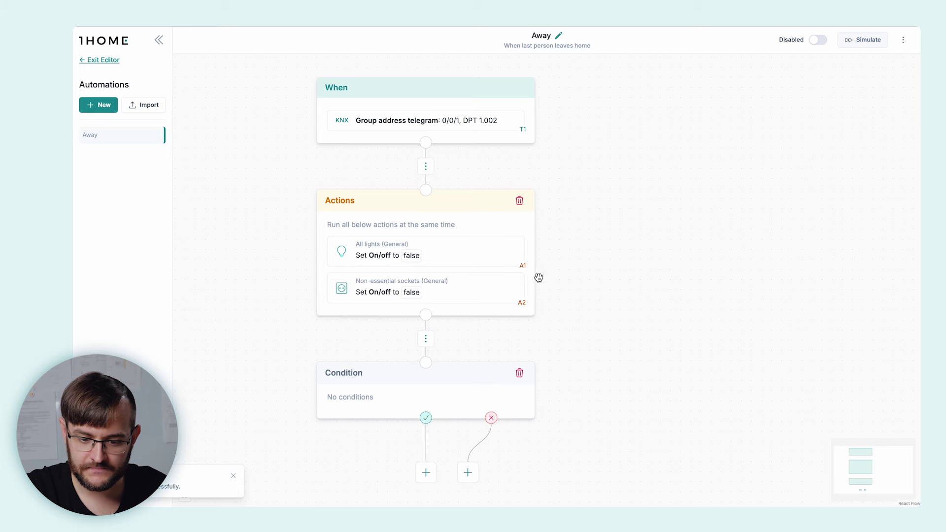
click(471, 393)
drag(580, 350, 572, 224)
- Set the first condition to System Time hour greater than or equal to 7
click(669, 108)
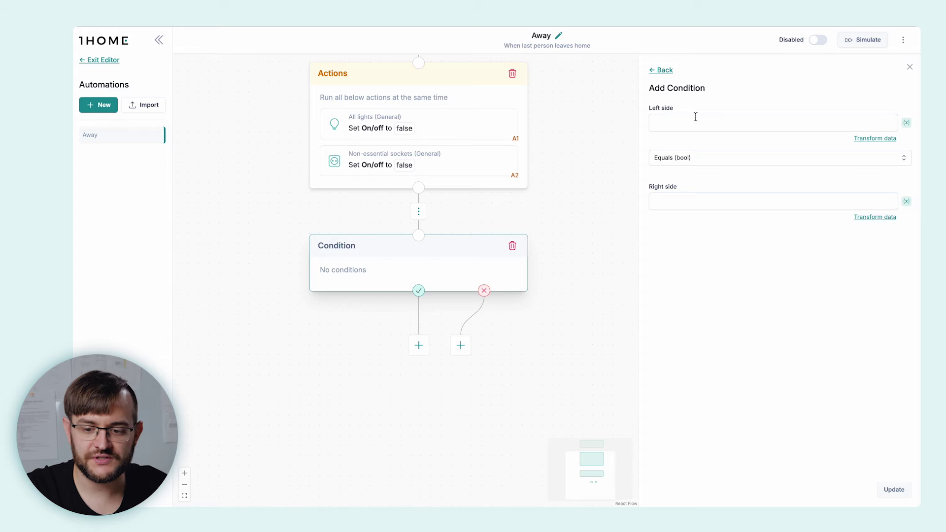
click(695, 117)
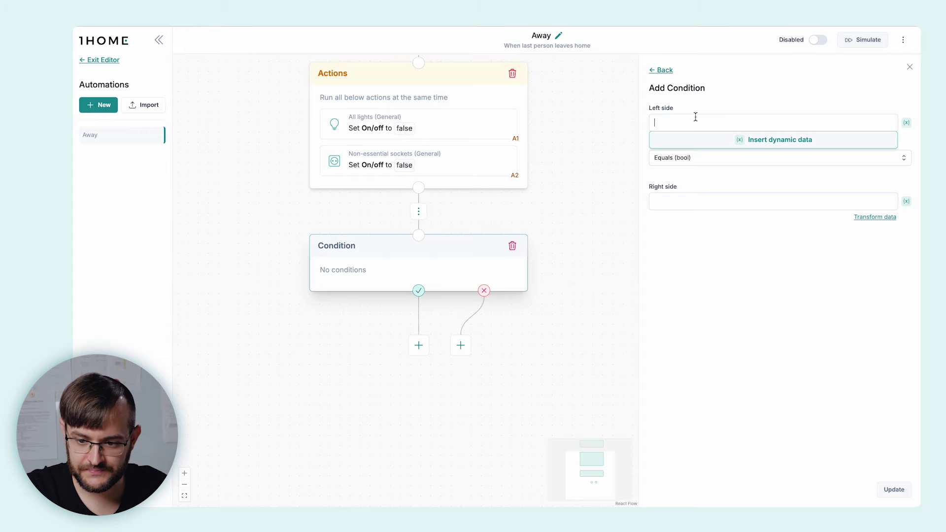
click(717, 138)
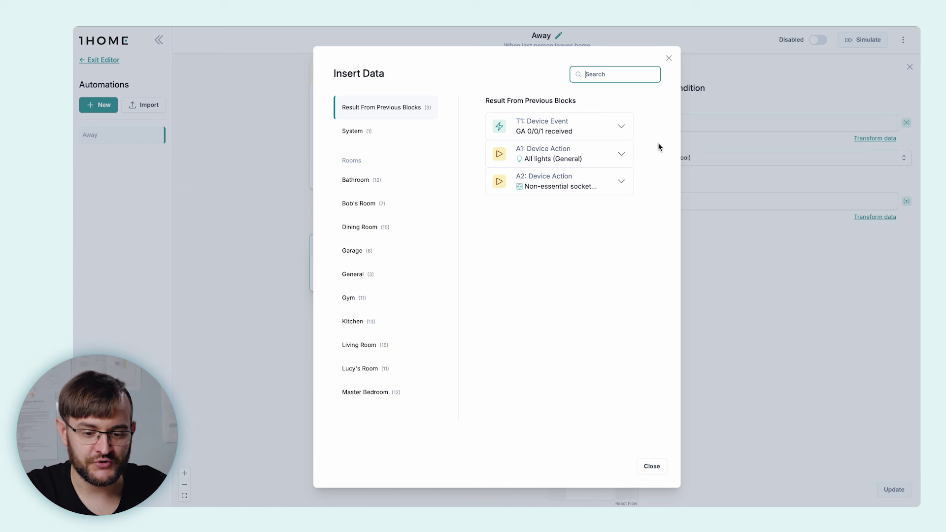
click(394, 131)
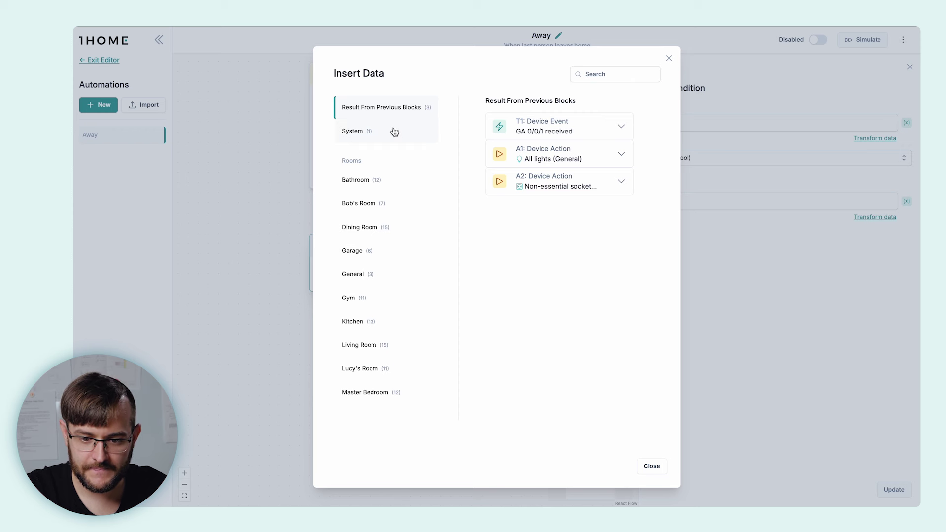
click(620, 126)
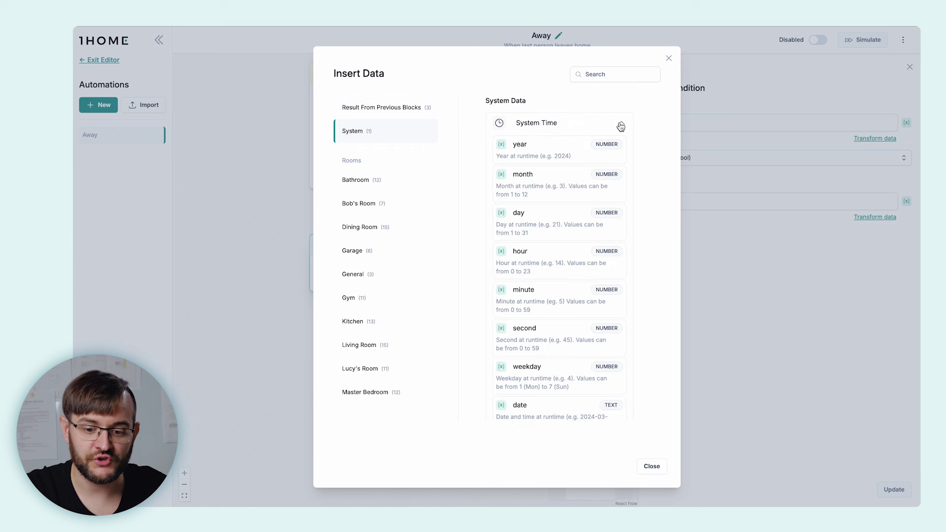
click(548, 262)
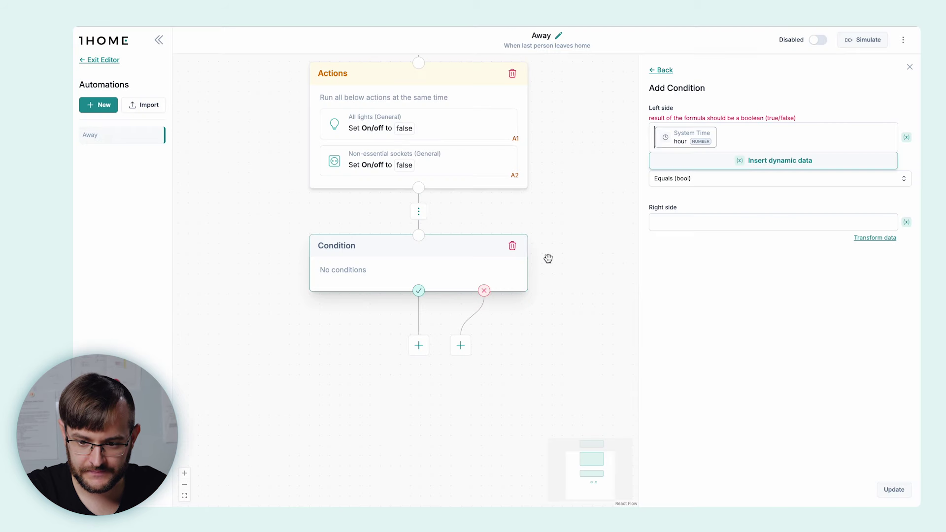
click(743, 188)
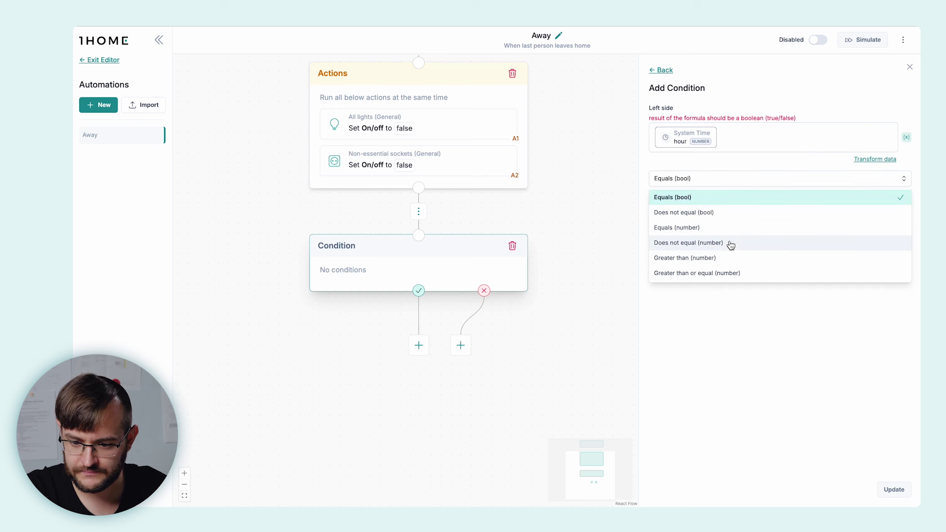
click(731, 272)
click(719, 225)
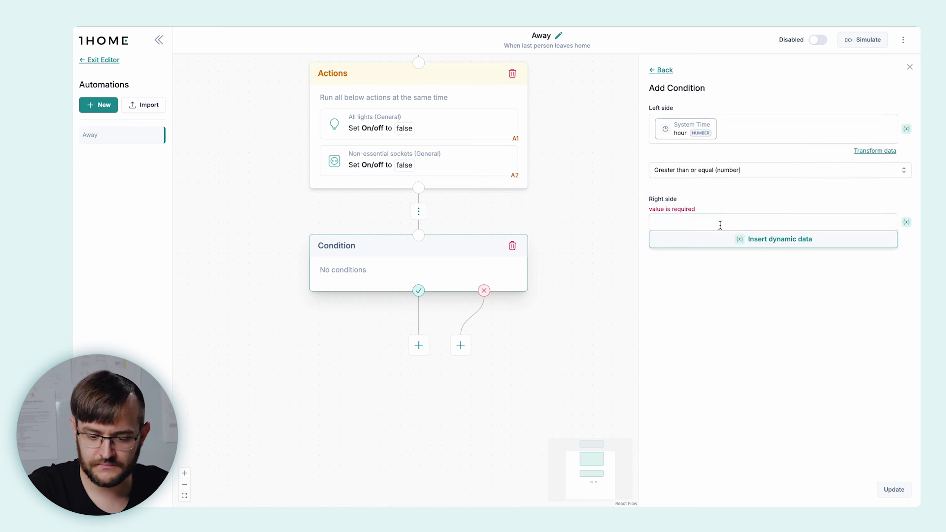
click(767, 303)
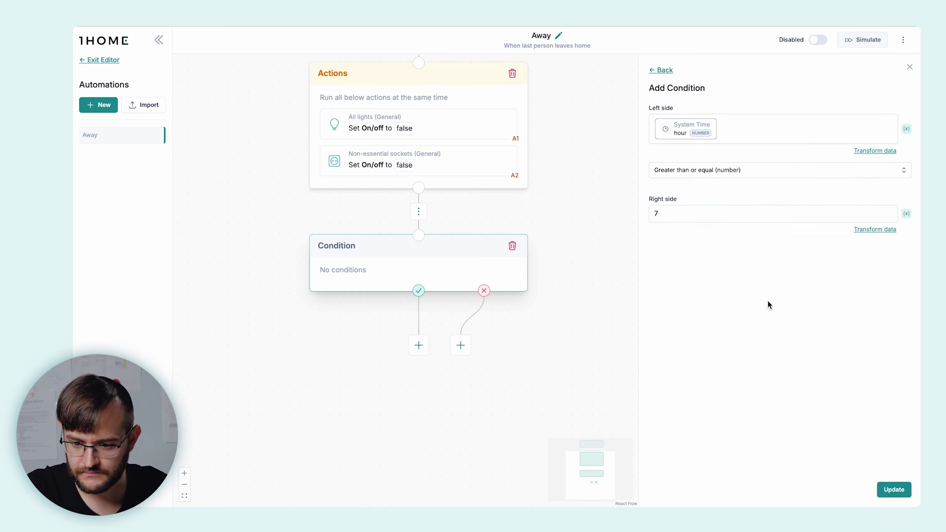
click(887, 488)
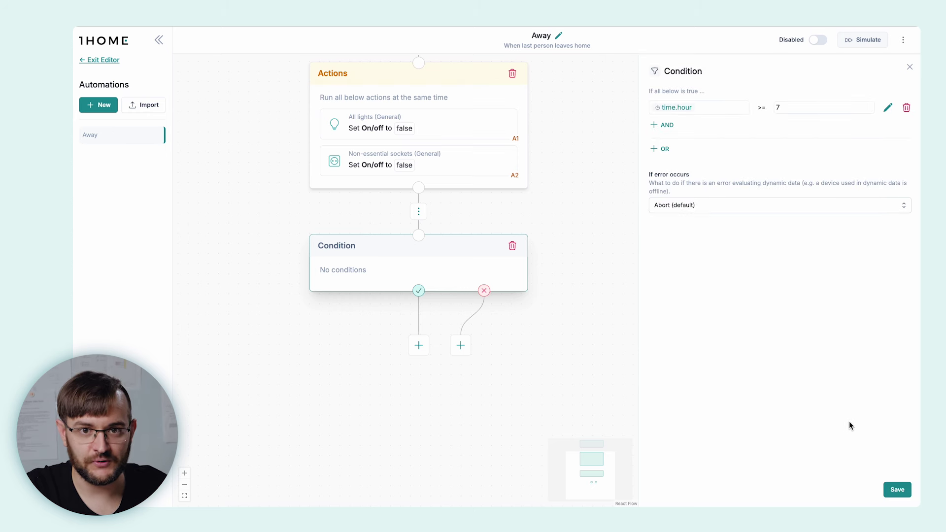
- Add an AND condition: System Time hour less than or equal to 19
click(665, 124)
click(667, 130)
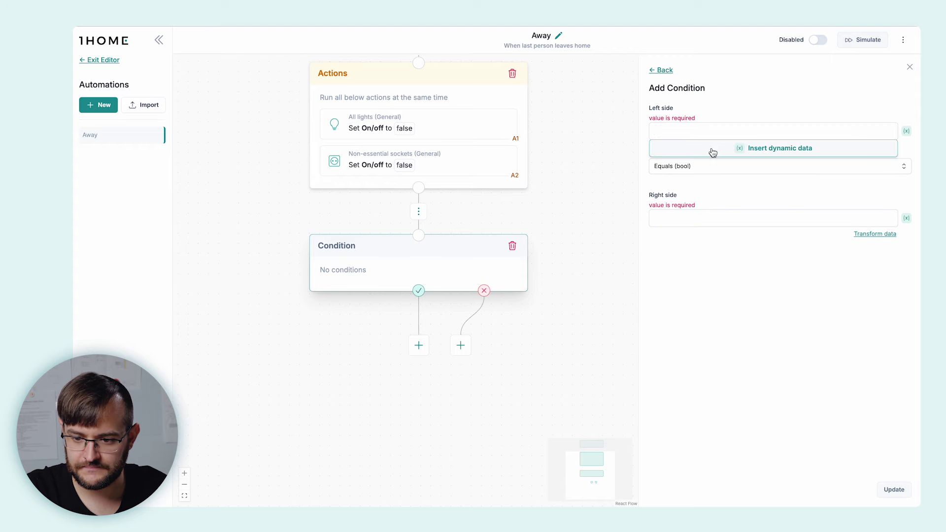
click(729, 150)
click(366, 130)
click(621, 123)
click(581, 260)
click(677, 230)
text(18)
click(691, 179)
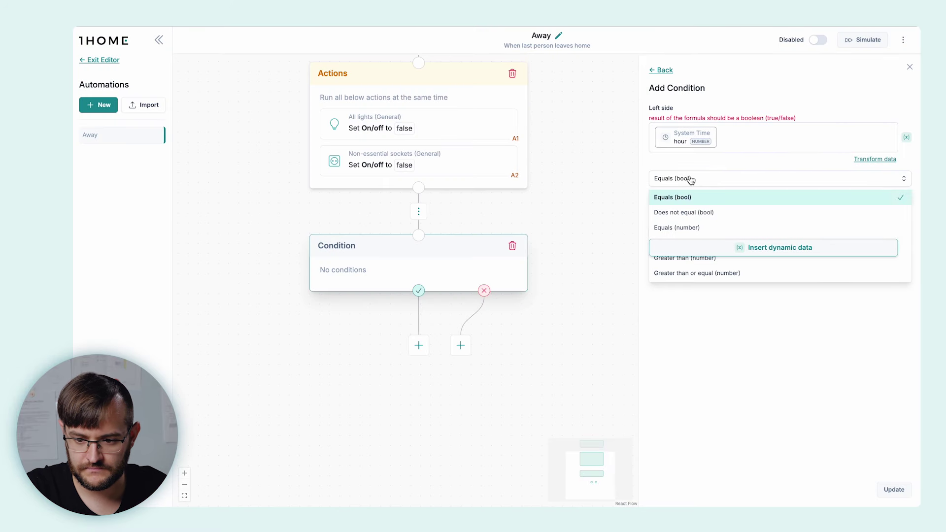
scroll(707, 243, down, 3)
click(714, 261)
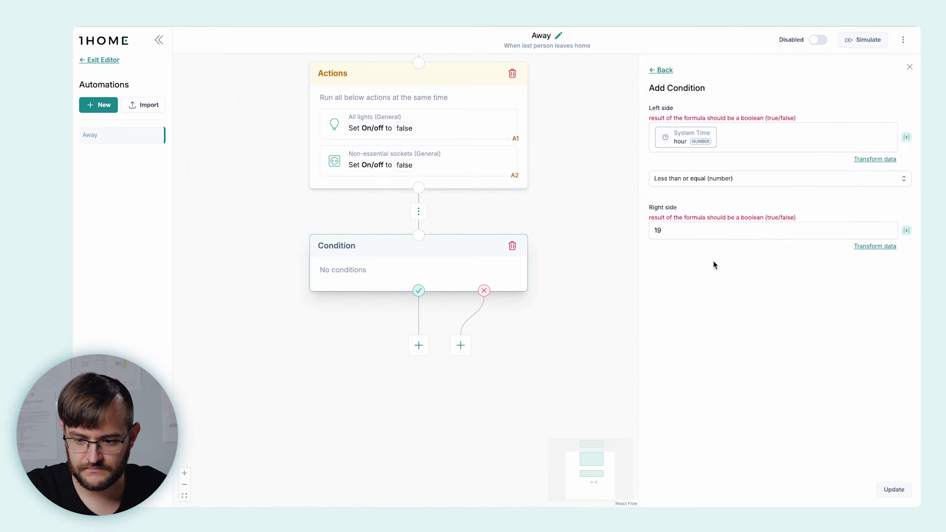
click(891, 489)
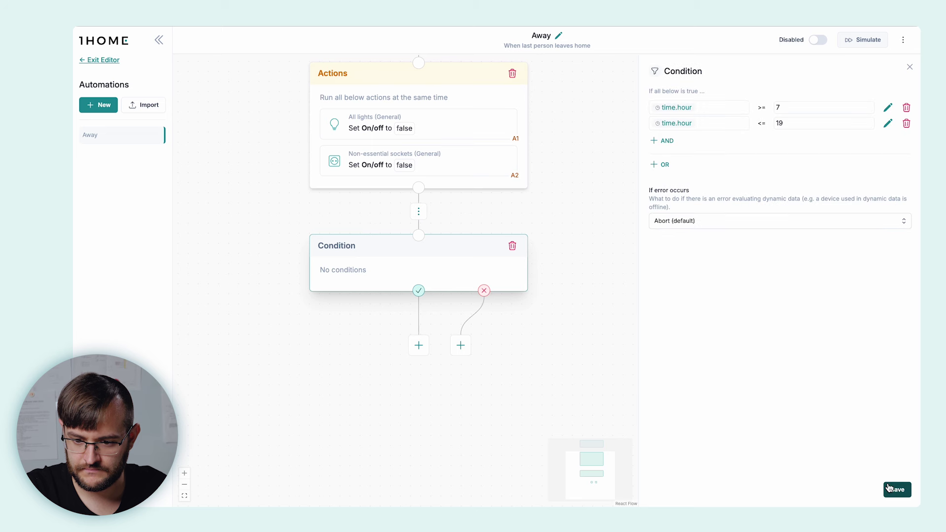
- Save the condition and add an Actions block to its true branch
click(890, 488)
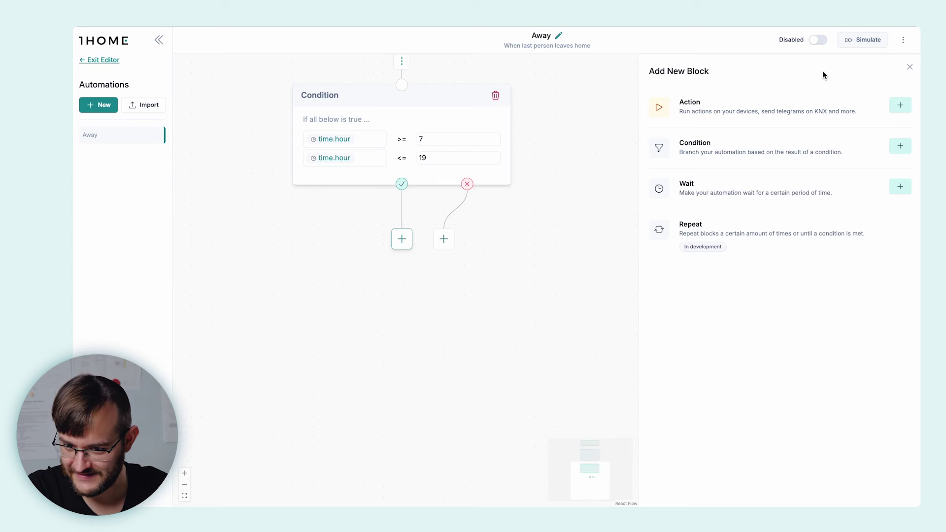
click(898, 105)
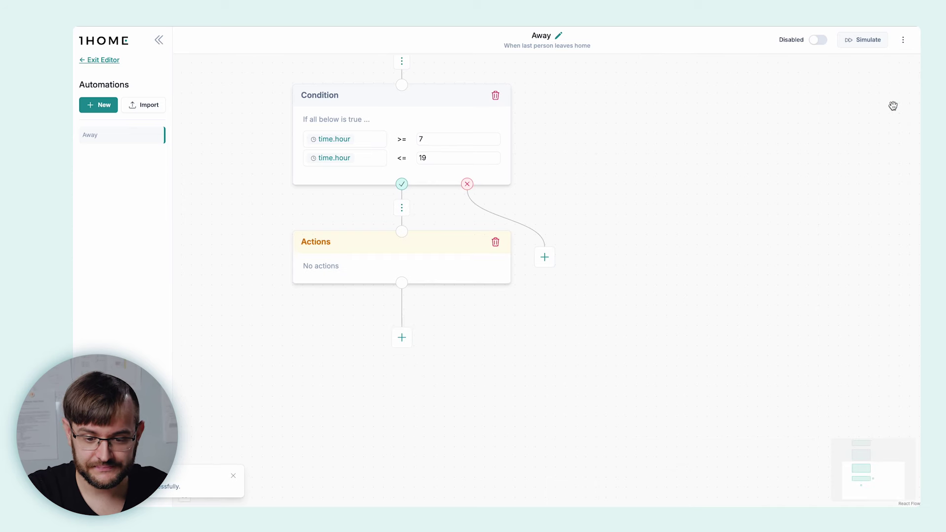
click(418, 274)
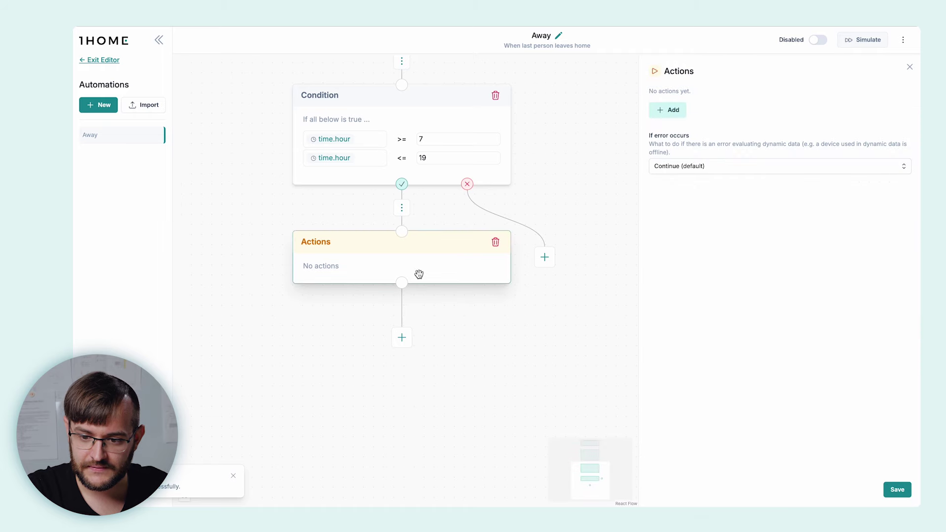
- Make the block change General > All shutters to Open
click(669, 109)
click(670, 122)
click(702, 146)
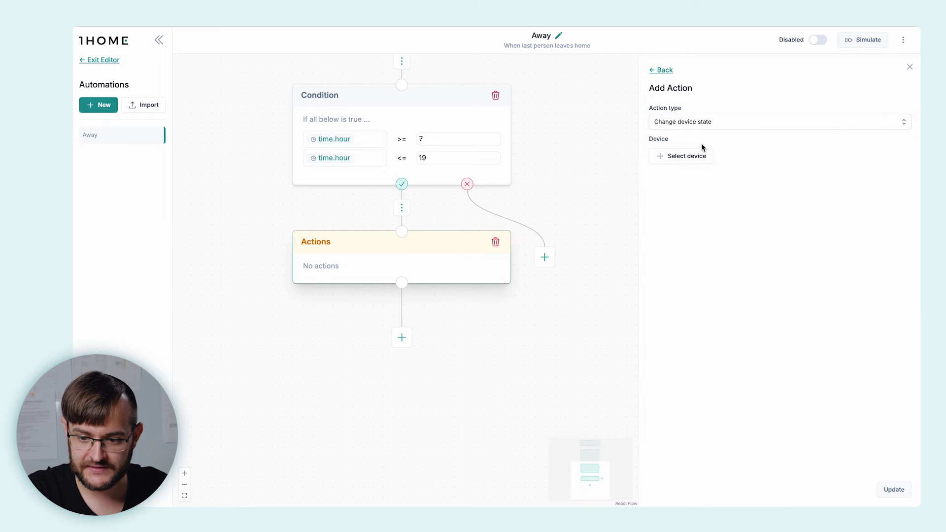
click(688, 161)
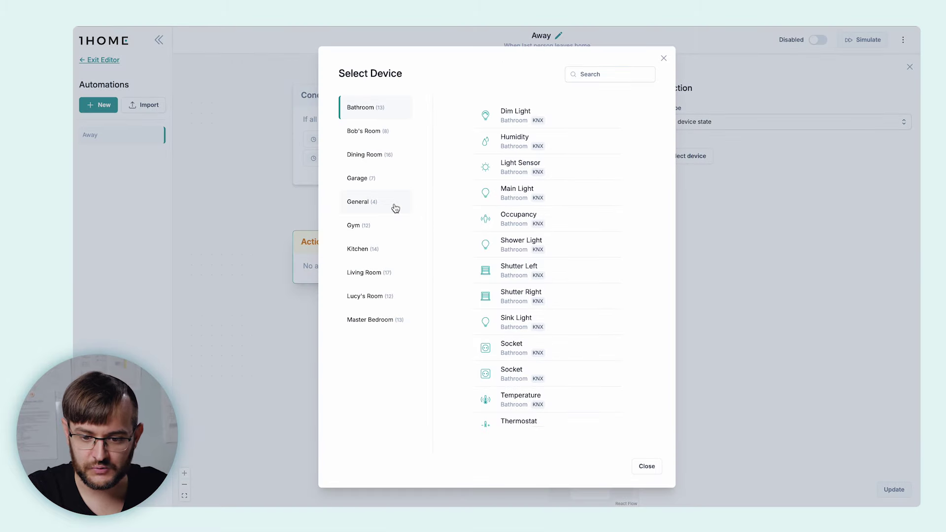
click(395, 208)
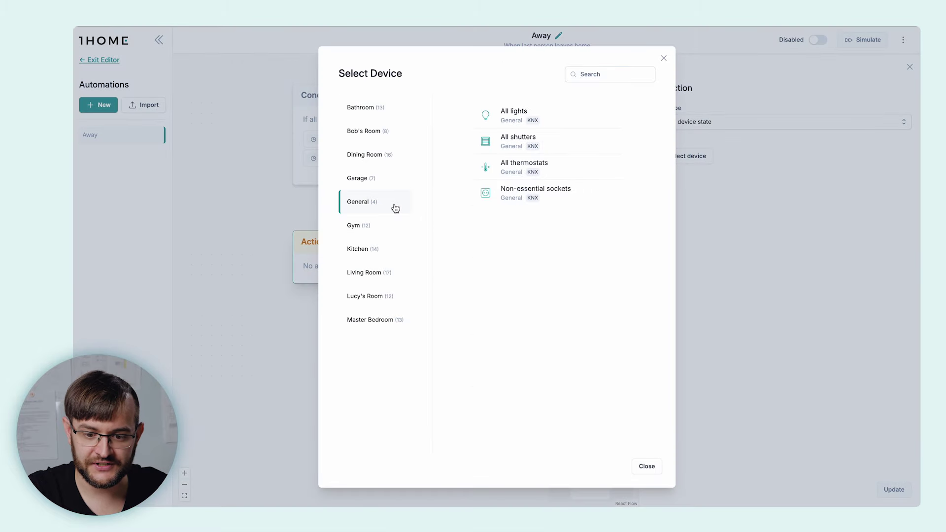
click(533, 143)
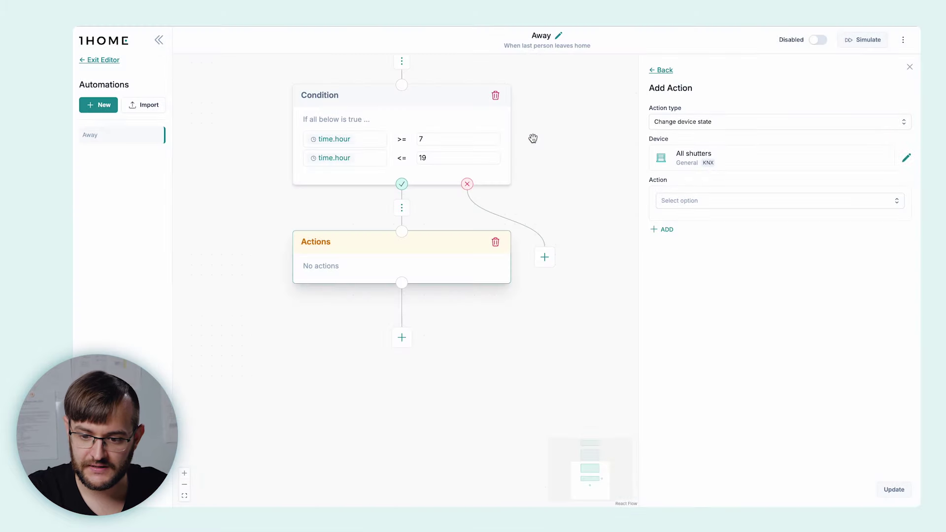
click(722, 199)
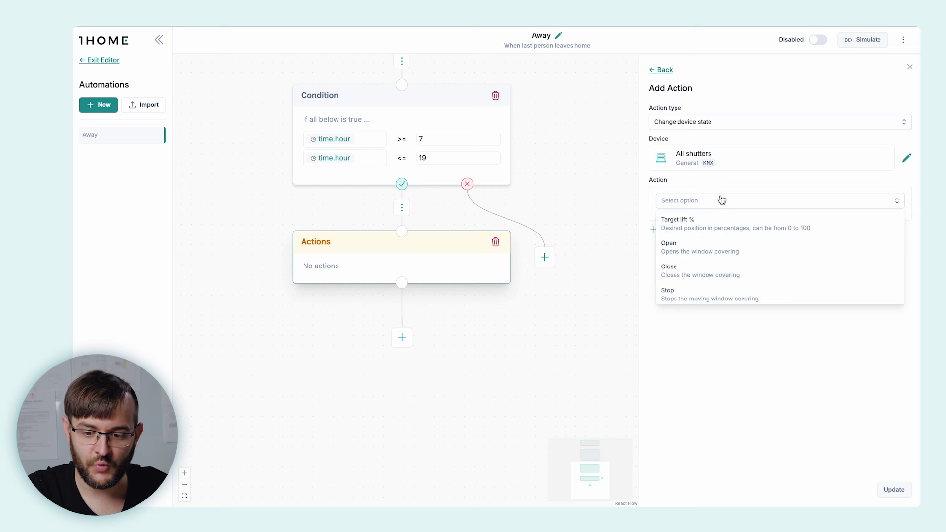
click(704, 254)
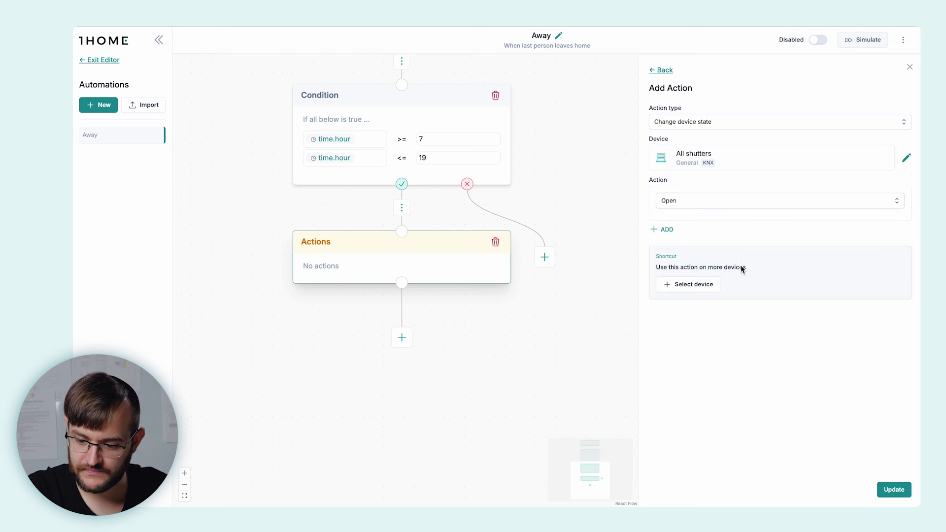
click(889, 489)
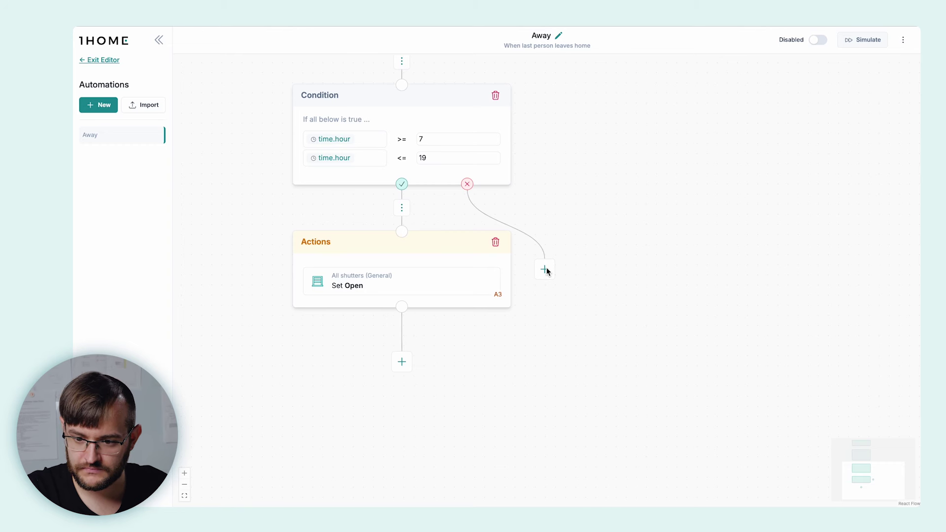
- Add an Actions block to the condition's false branch
click(545, 269)
click(900, 104)
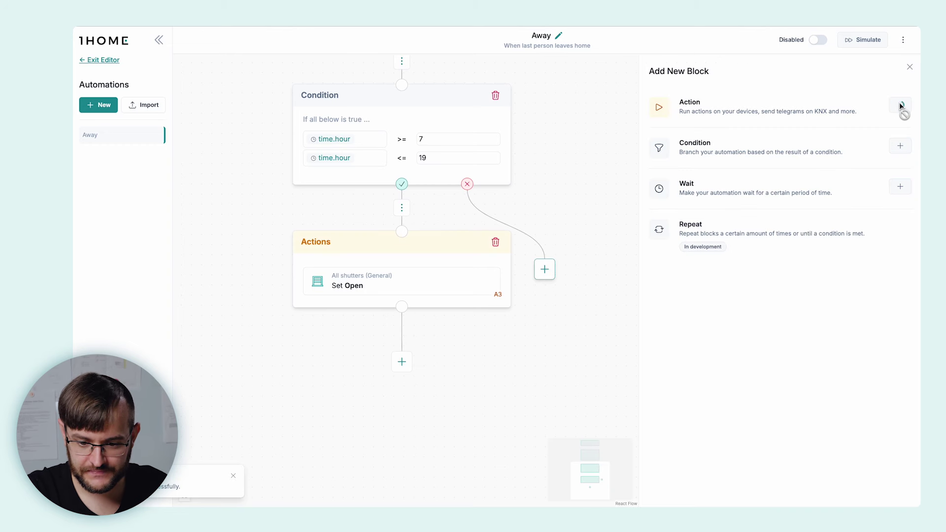
click(571, 264)
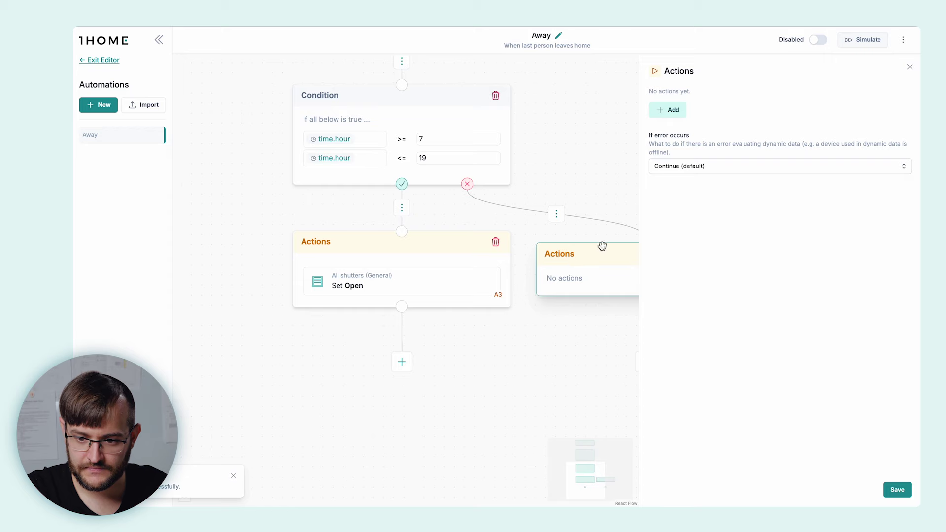
- Make the block change General > All shutters to Close, and save it
click(675, 117)
click(675, 122)
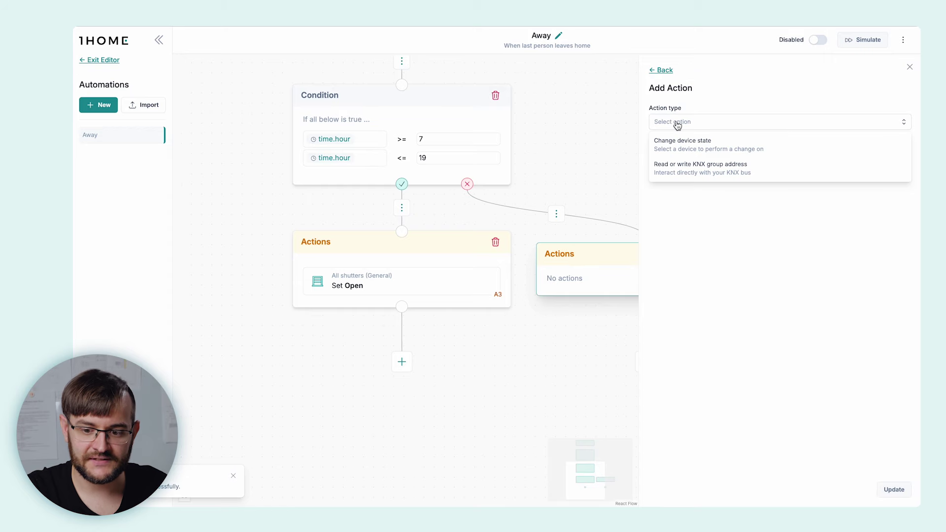
click(674, 146)
click(687, 156)
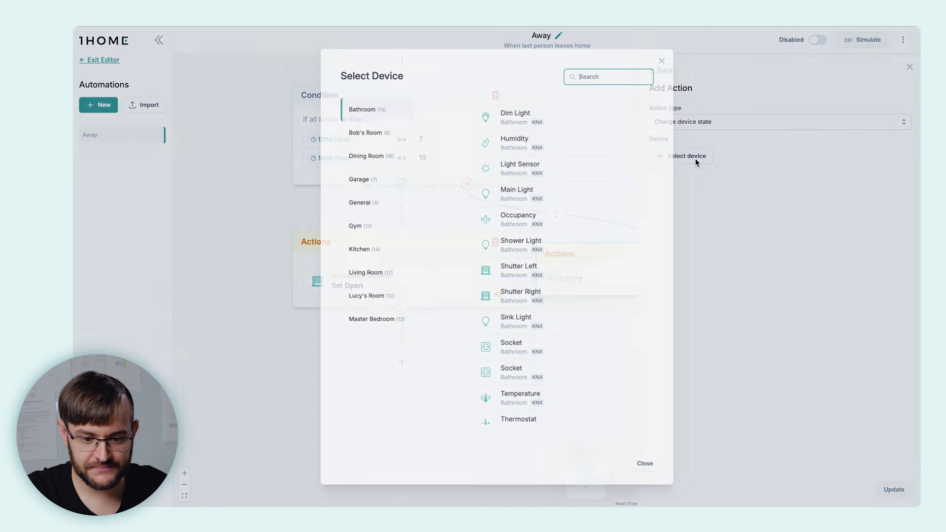
click(366, 200)
click(565, 132)
click(707, 202)
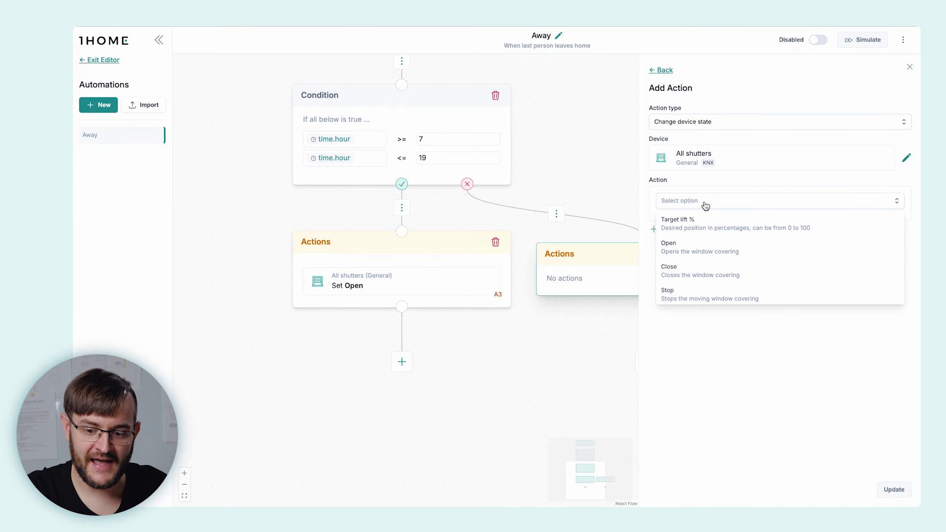
click(693, 269)
click(894, 489)
click(891, 492)
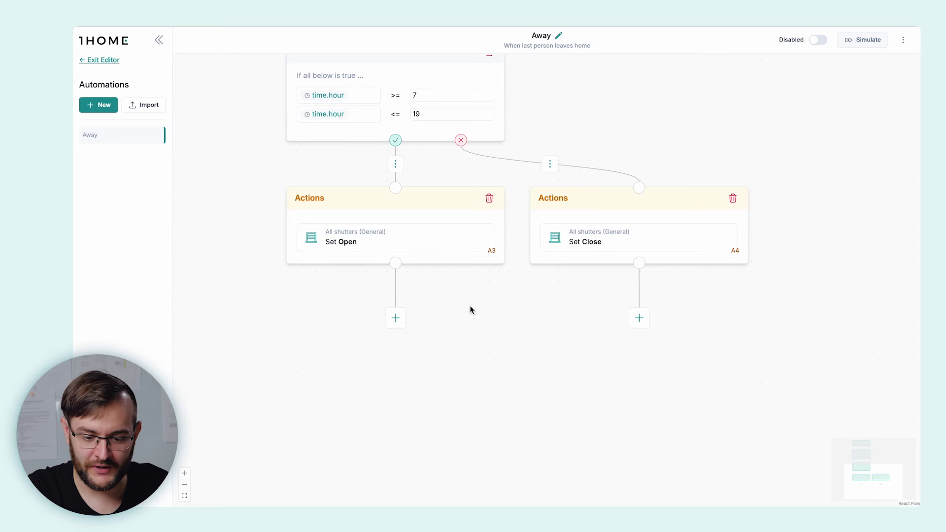
- Add a 5*60-second Wait after opening shutters and connect the close-shutters branch to it
click(395, 318)
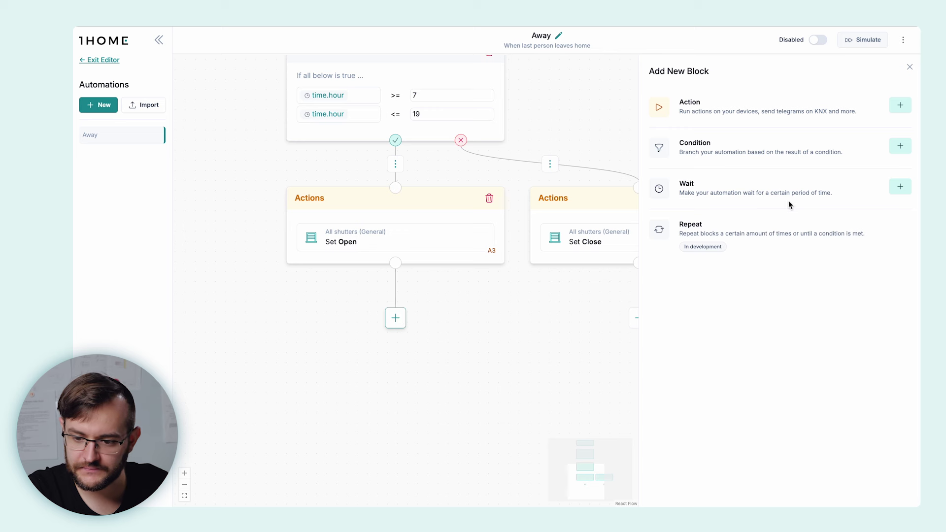
click(900, 187)
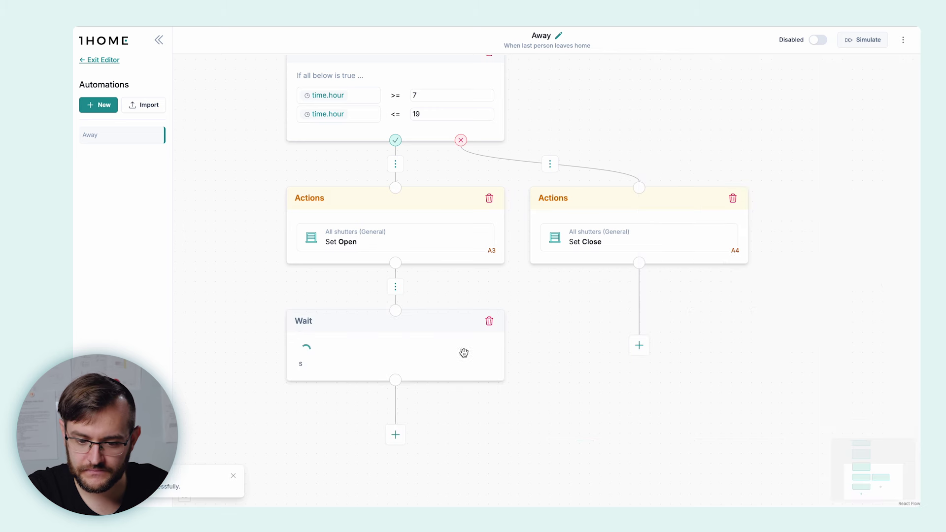
drag(690, 107, 634, 101)
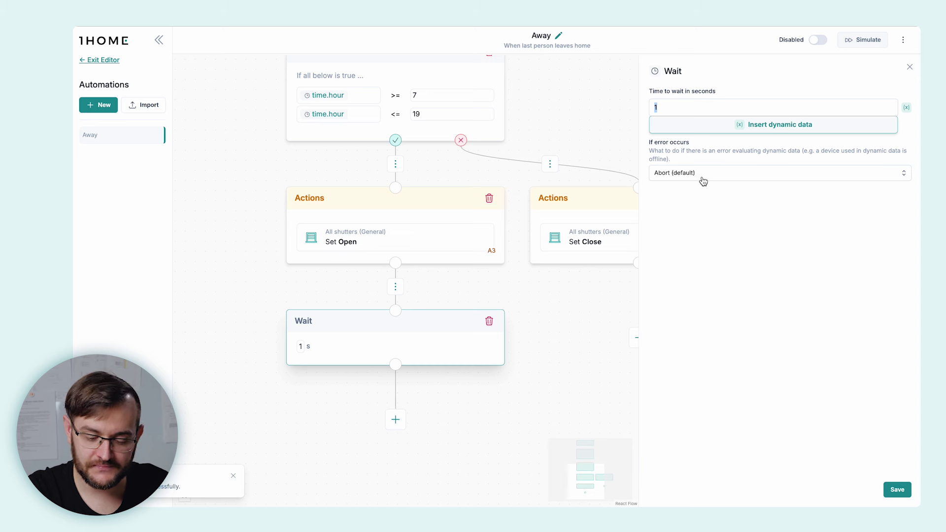
text(5*60)
click(754, 262)
click(895, 489)
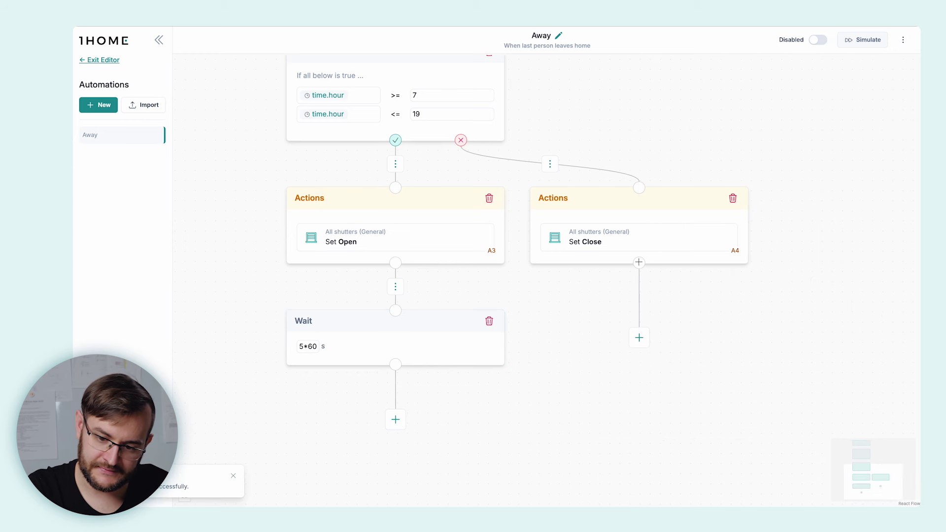
drag(637, 262, 393, 310)
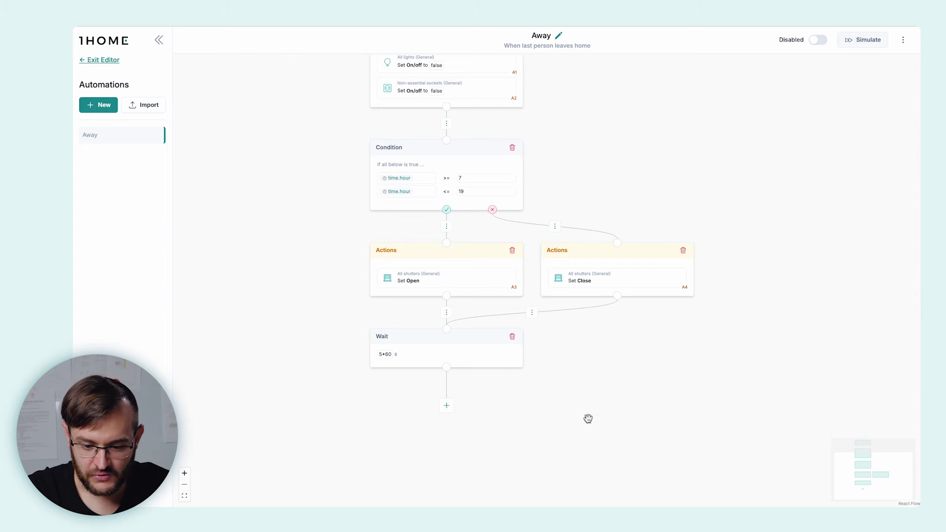
- Add an Actions block after the Wait step
click(448, 406)
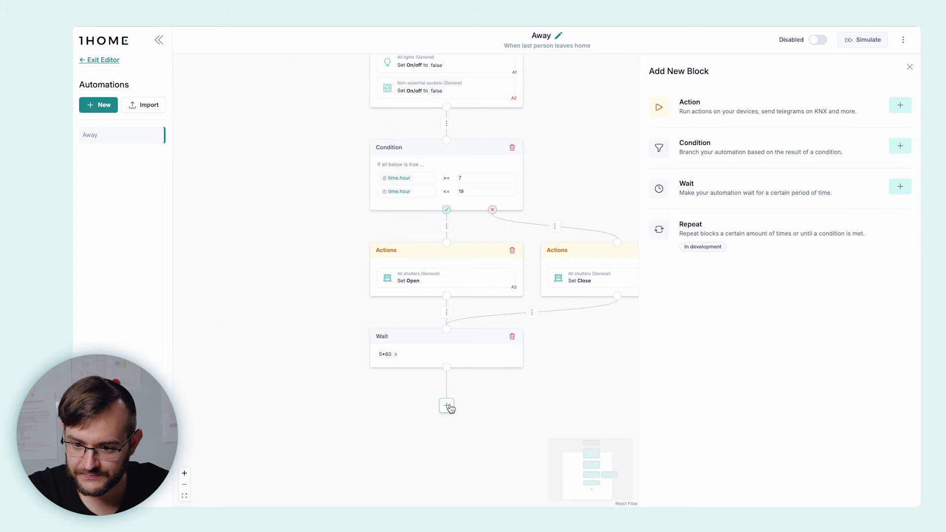
click(899, 105)
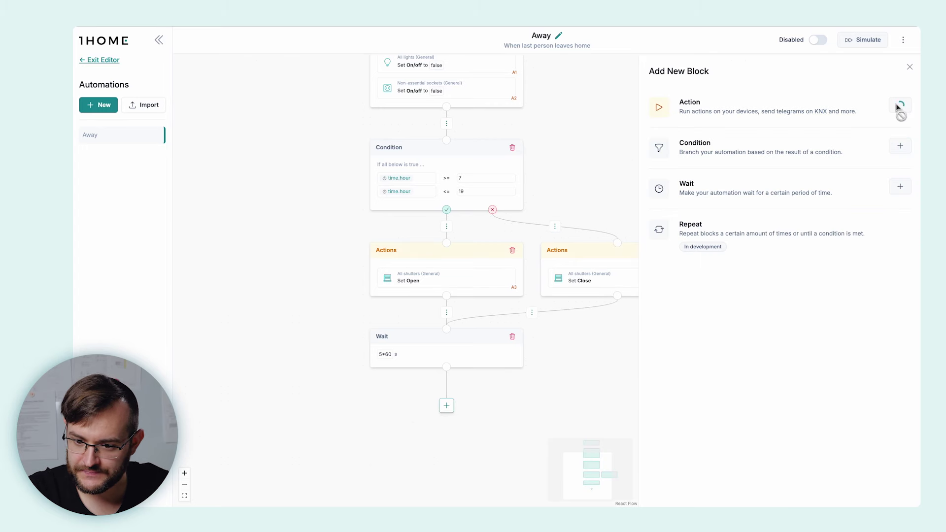
click(458, 428)
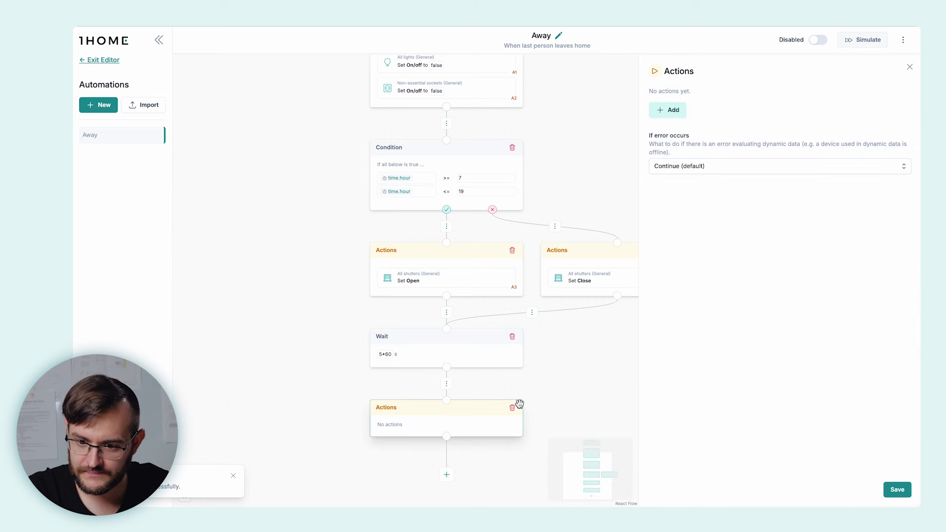
- Add an action setting the Garage Door Lock's Lock state to Lock
click(672, 117)
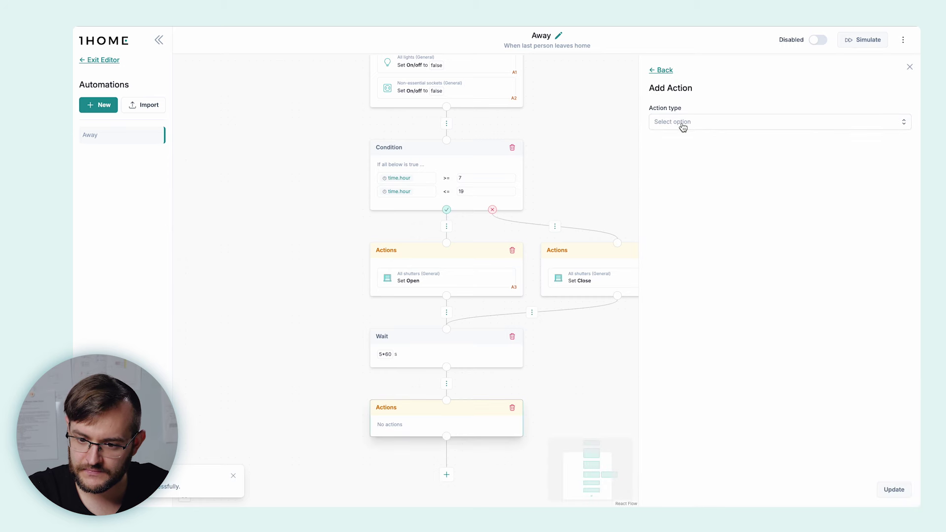
click(682, 123)
click(690, 146)
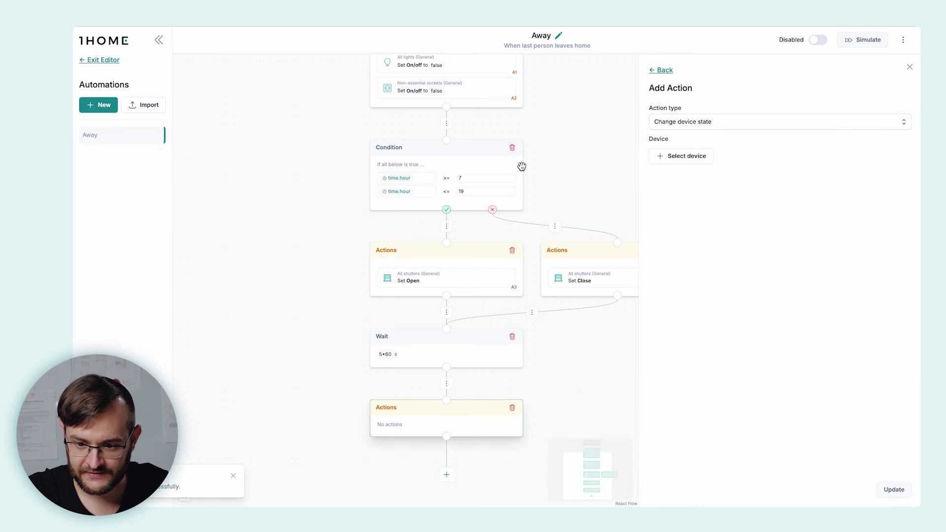
click(680, 156)
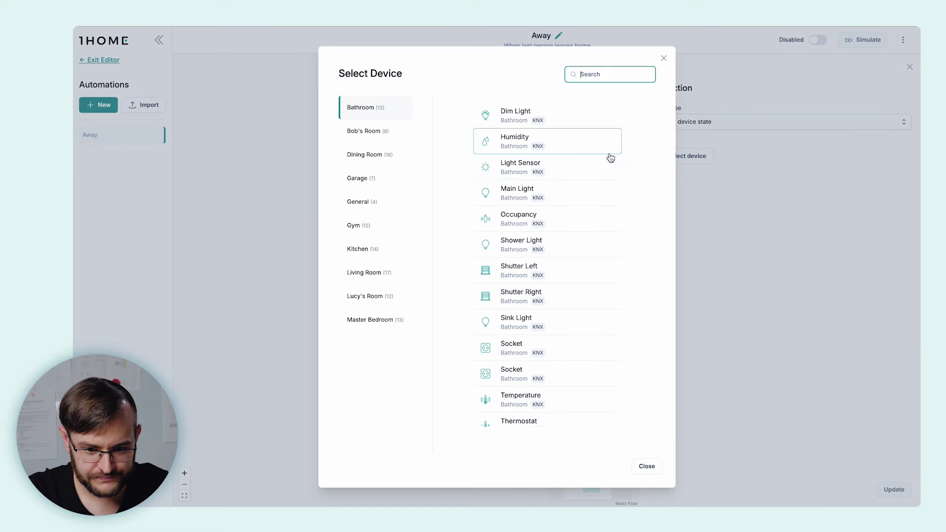
click(372, 179)
click(566, 147)
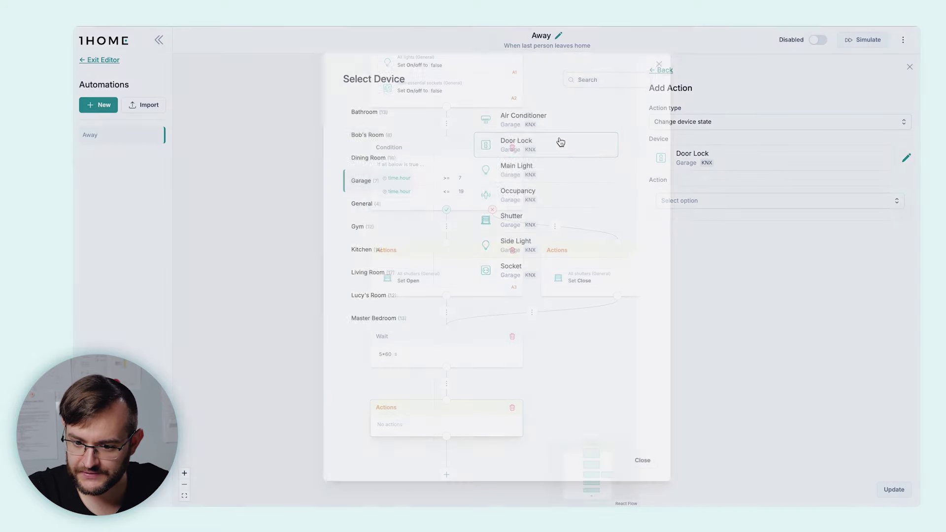
click(680, 202)
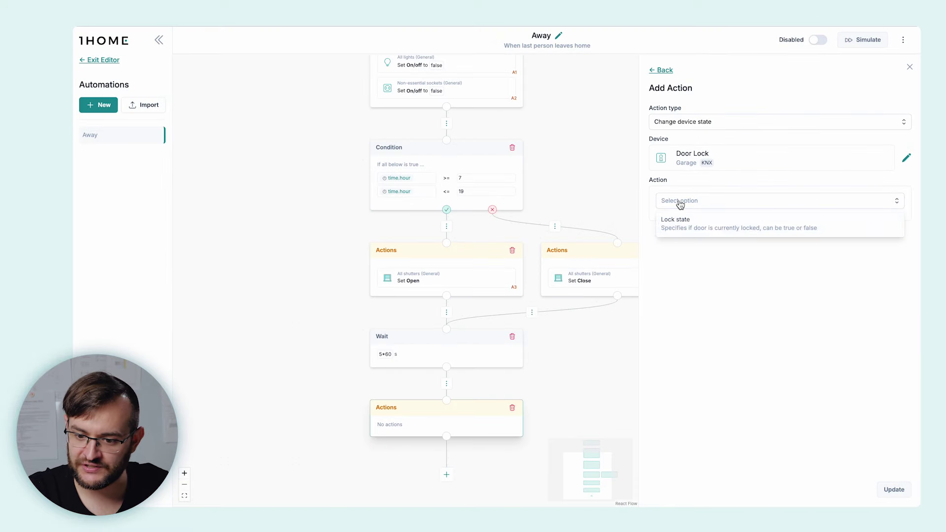
click(713, 228)
click(697, 224)
click(697, 241)
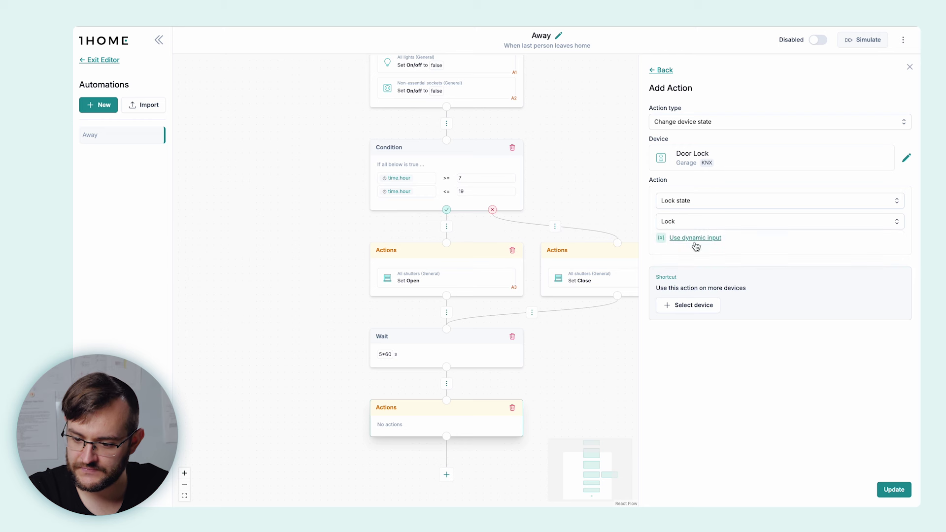
click(894, 490)
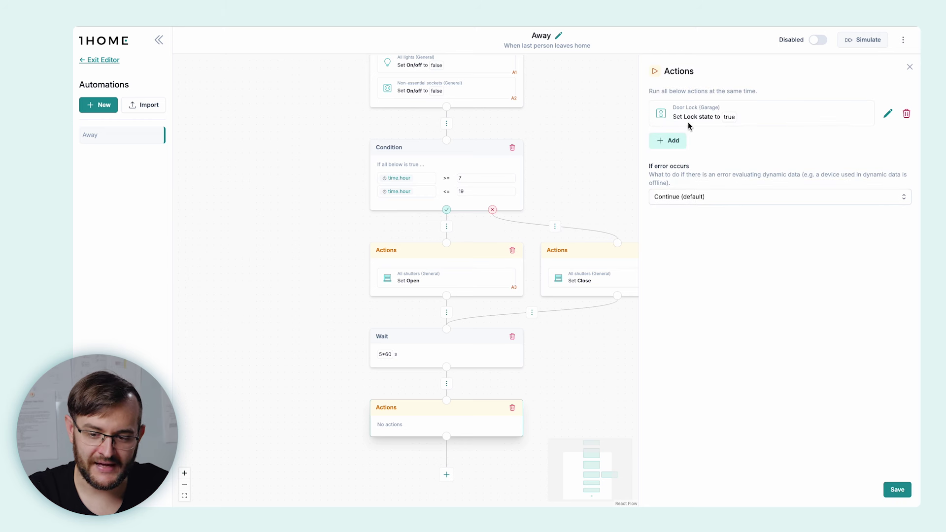
click(667, 141)
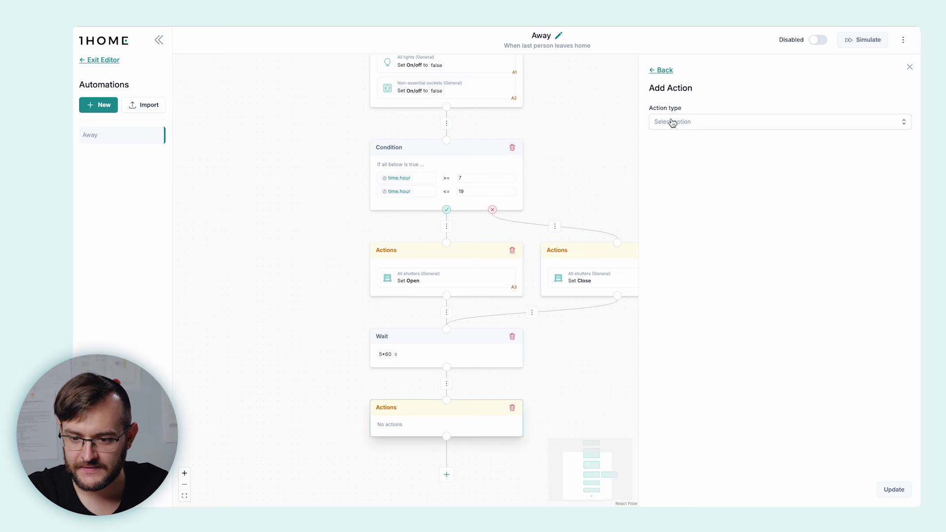
- Set the second action to write a KNX group address via KNX TP bus, datapoint 1.002 Bool
click(672, 124)
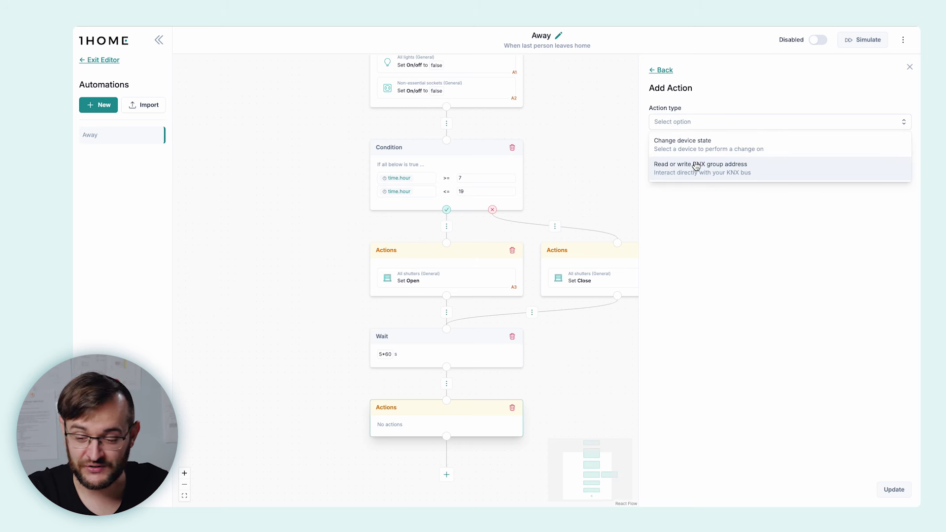
click(695, 176)
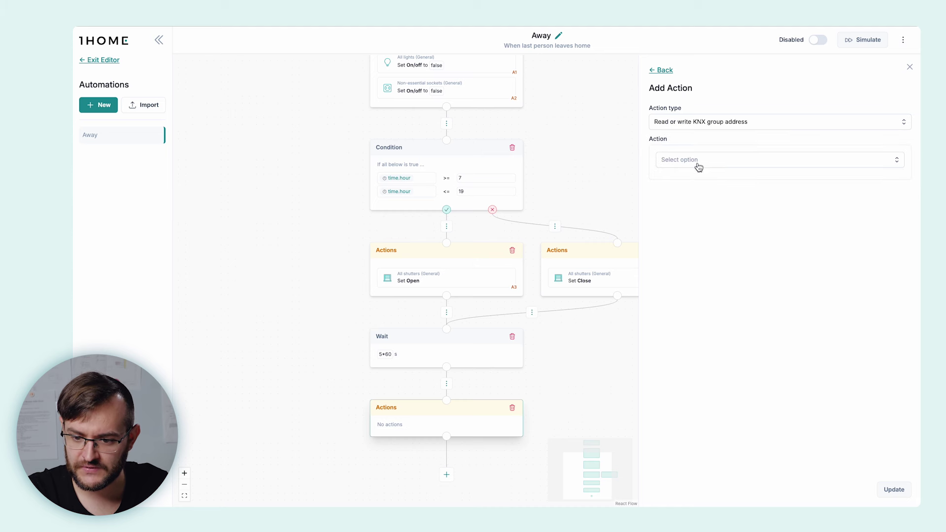
click(696, 158)
click(698, 207)
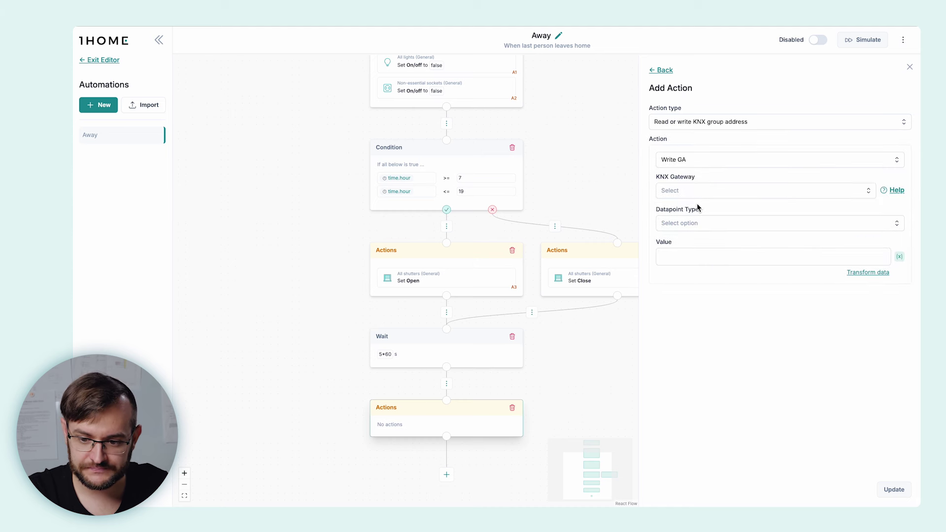
click(696, 194)
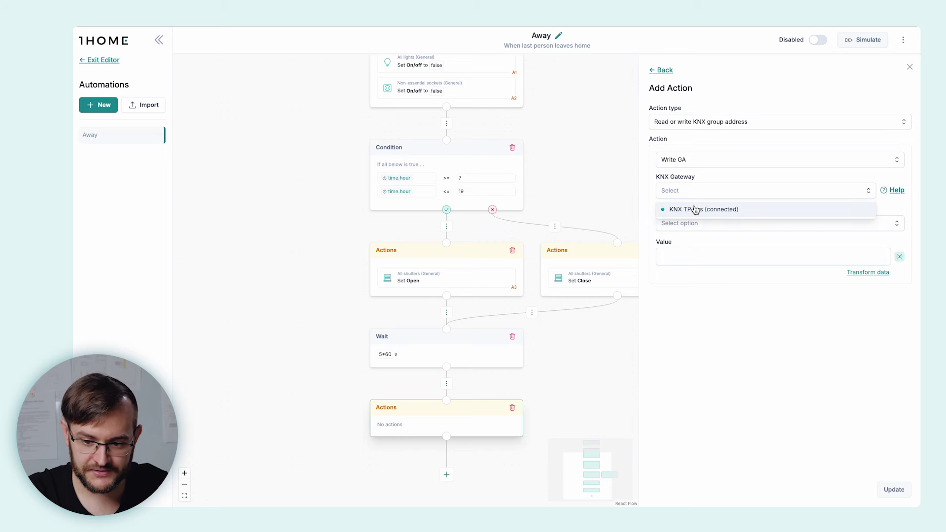
click(694, 210)
click(691, 224)
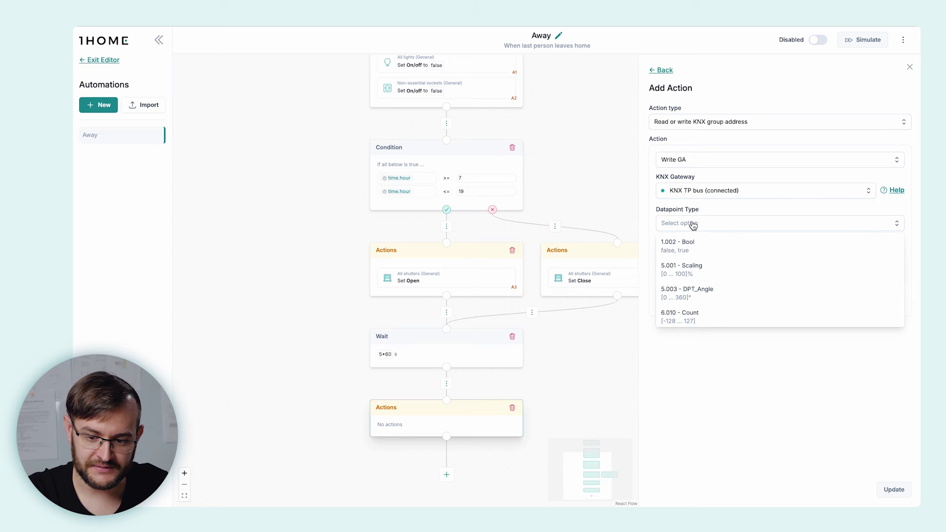
click(704, 252)
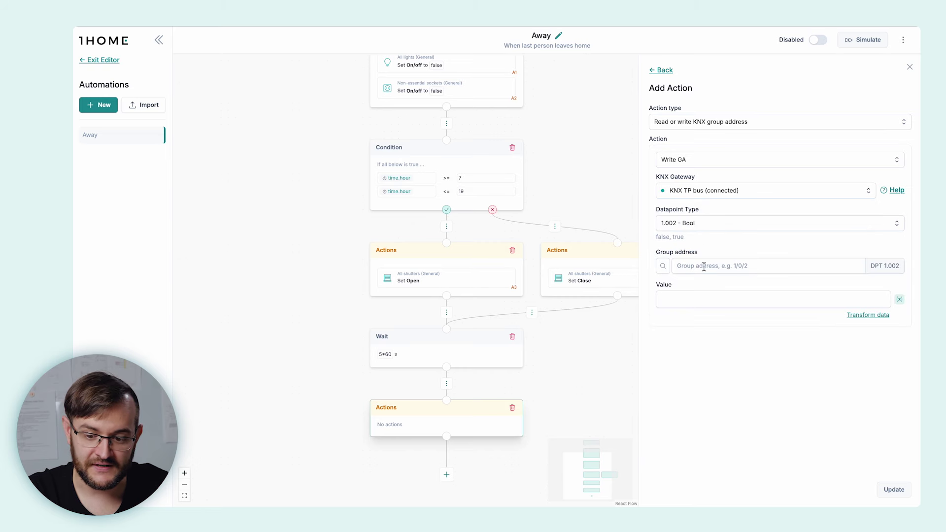
- Write false to Wellness Sauna ON/OFF 1/0/220 and save the block
click(662, 265)
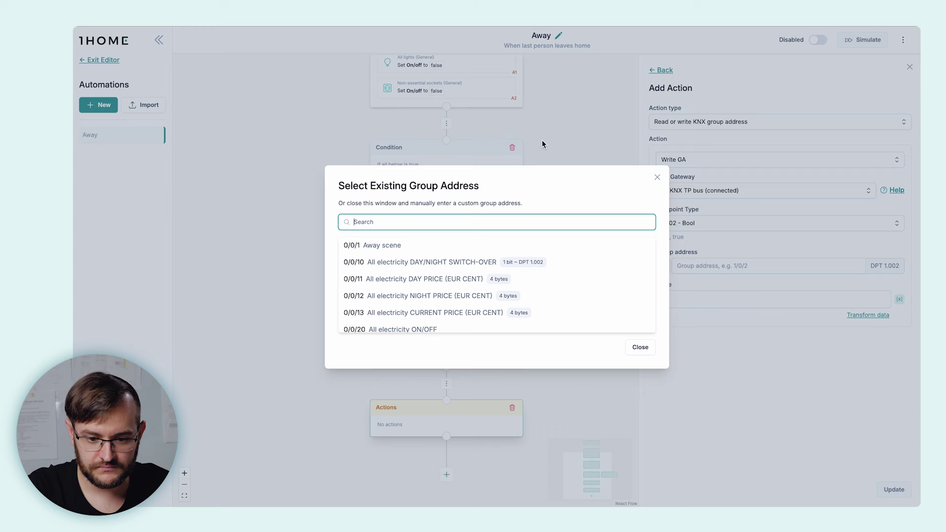
text(Sau)
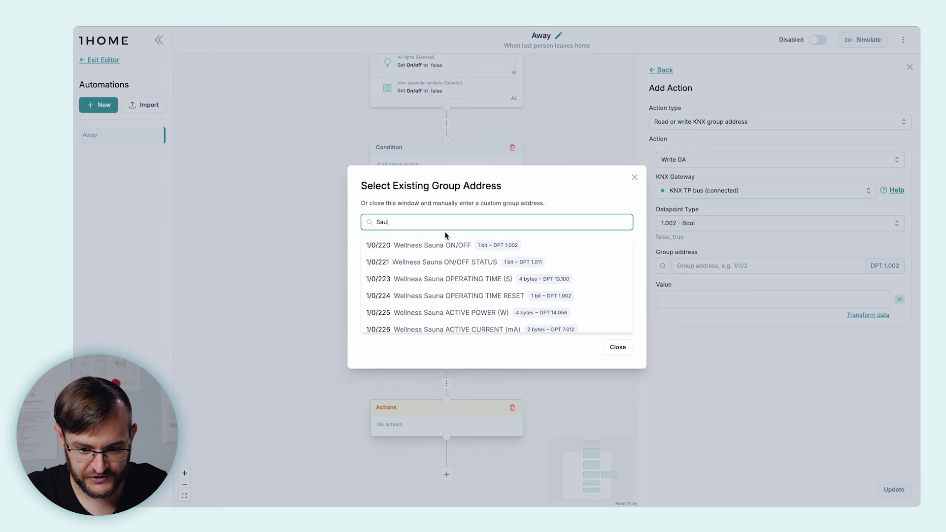
click(439, 249)
click(733, 308)
text(false)
click(779, 402)
click(899, 492)
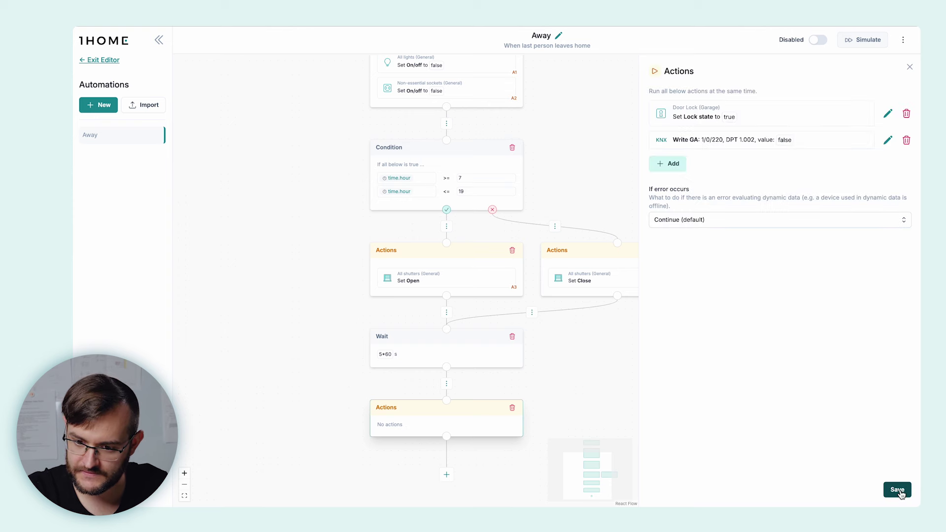
click(897, 490)
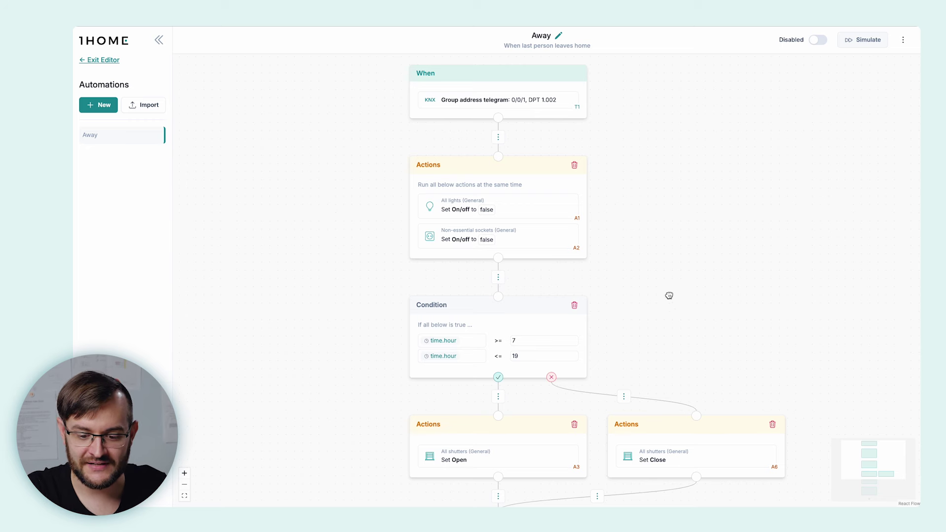
- Review the full Away flow, enable the automation, and exit the editor
drag(668, 296, 645, 112)
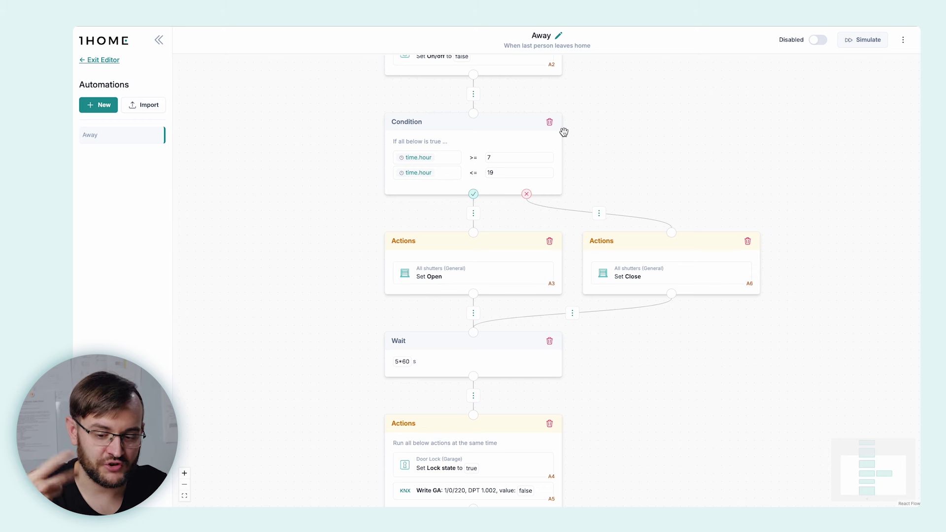
drag(650, 389, 652, 246)
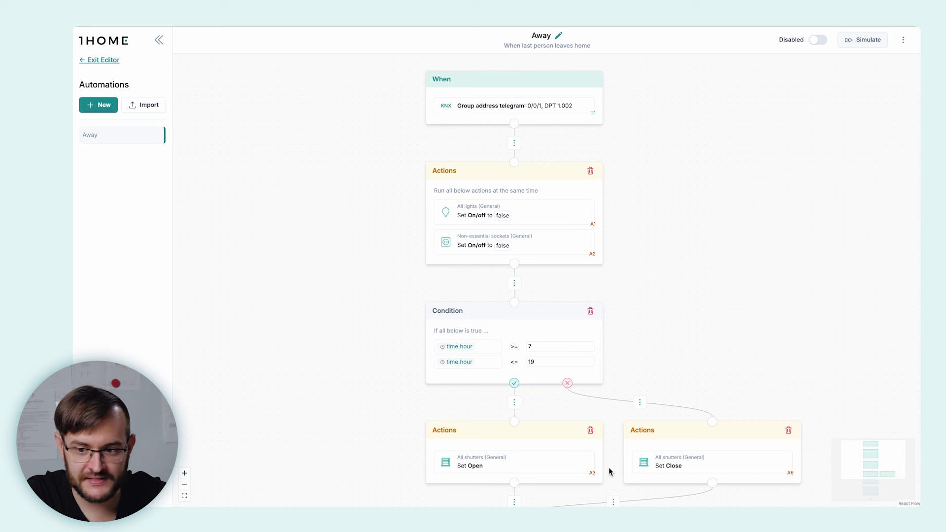
click(814, 40)
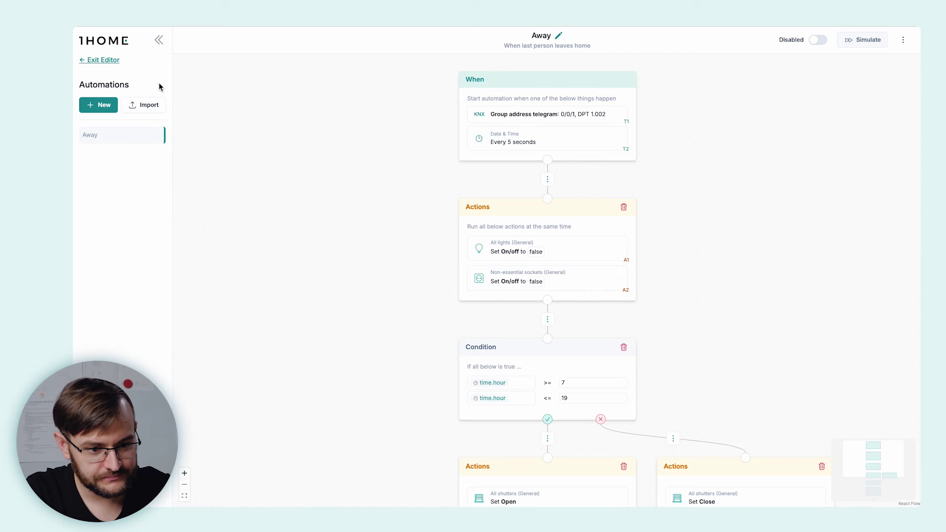
click(108, 61)
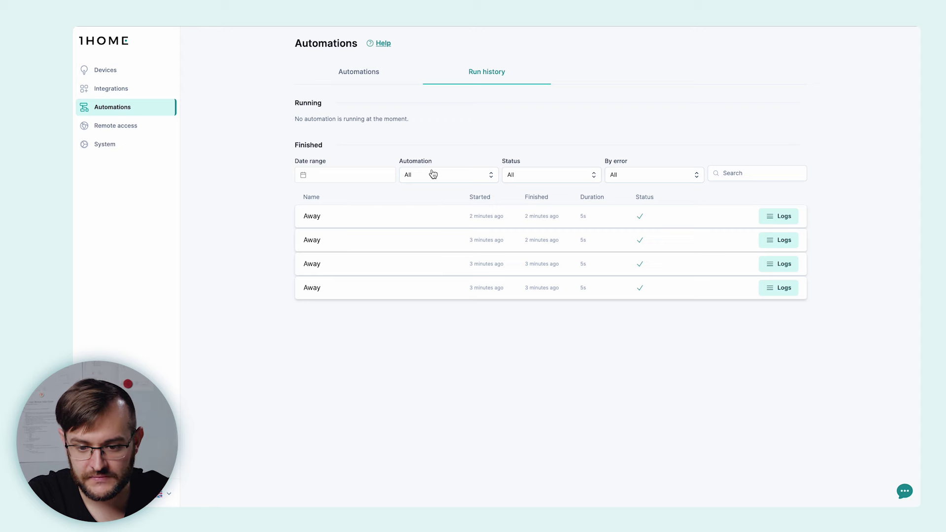
- Check the Status and By error filter options for the four finished Away runs
click(557, 180)
click(557, 181)
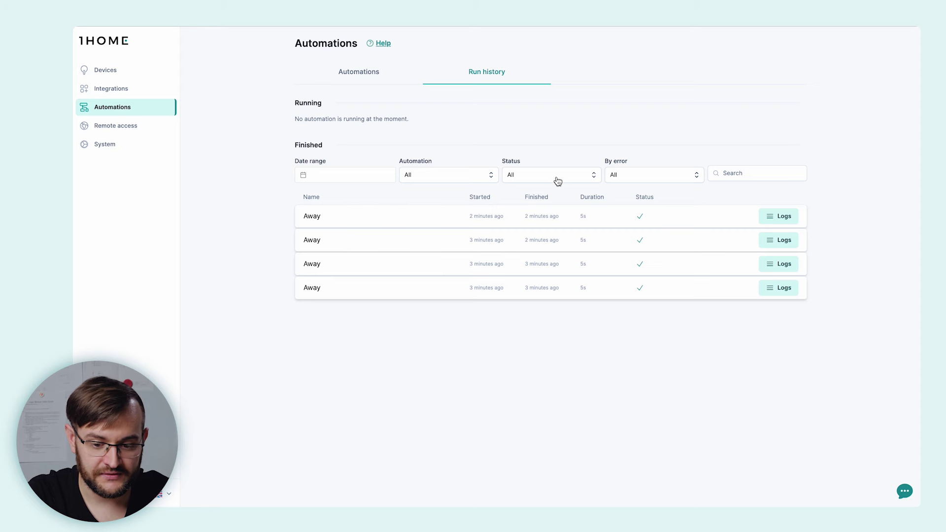
click(557, 181)
click(632, 176)
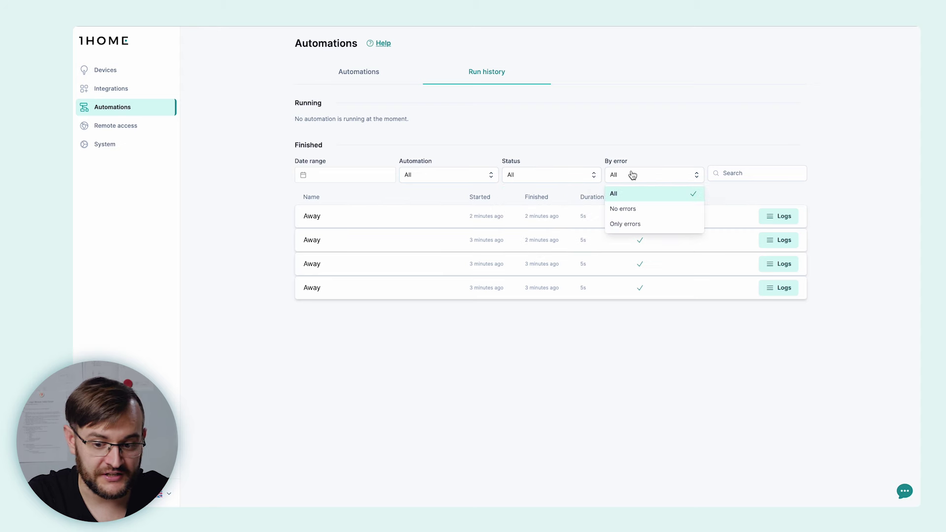